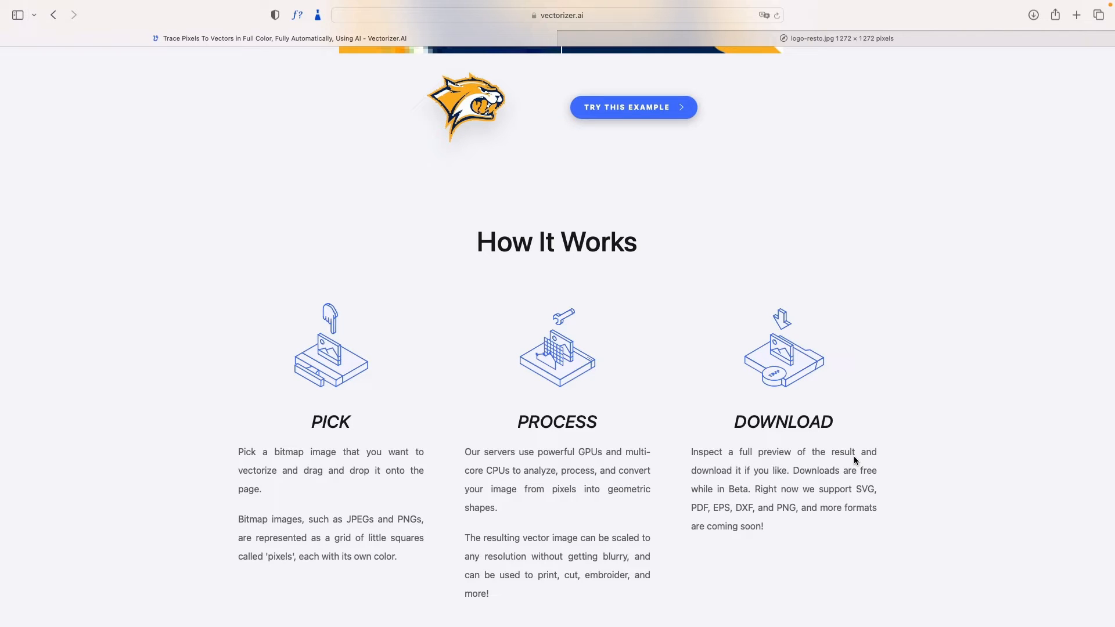
Upload logo-resto.jpg to Vectorizer.AI for tracing after checking the source image
{"action": "scroll", "coordinate": [854, 459], "scroll_direction": "up", "scroll_amount": 15}
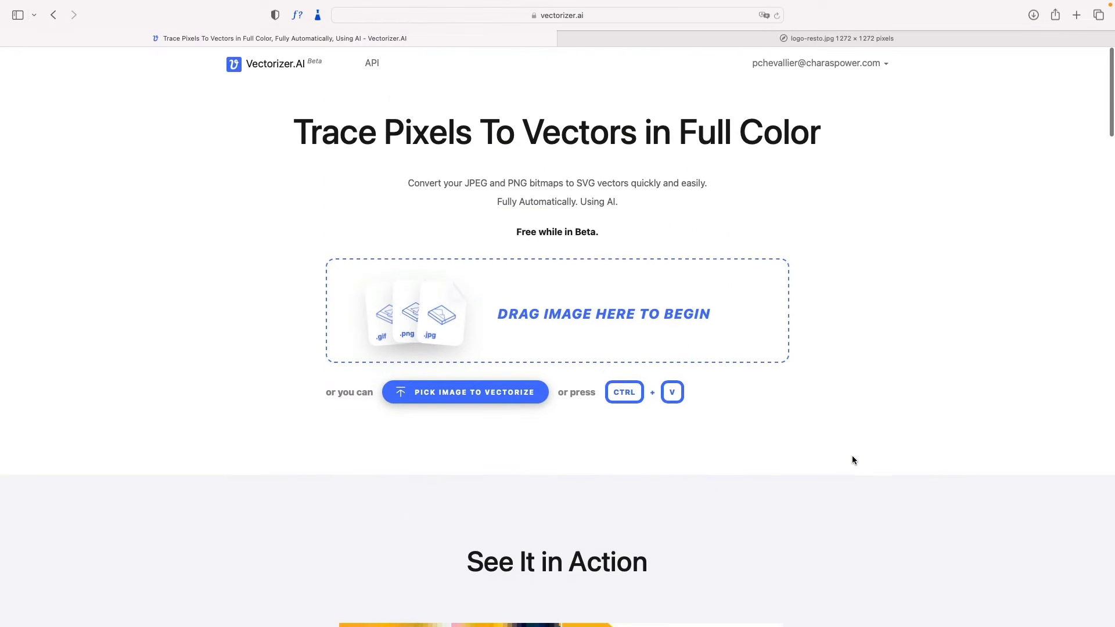
{"action": "left_click", "coordinate": [691, 39]}
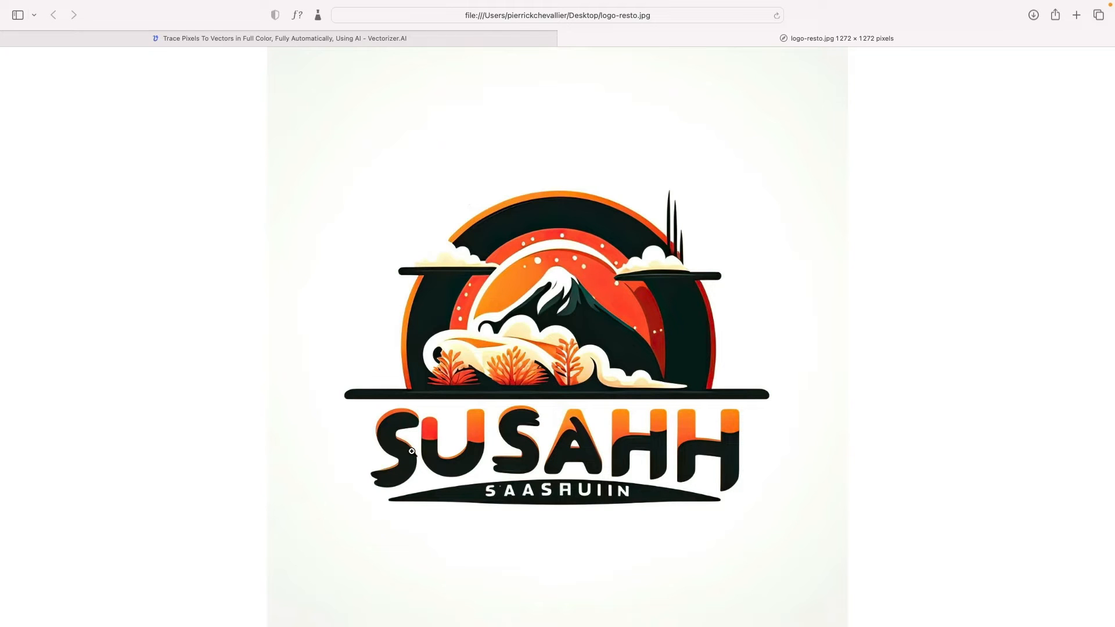
{"action": "left_click", "coordinate": [388, 40]}
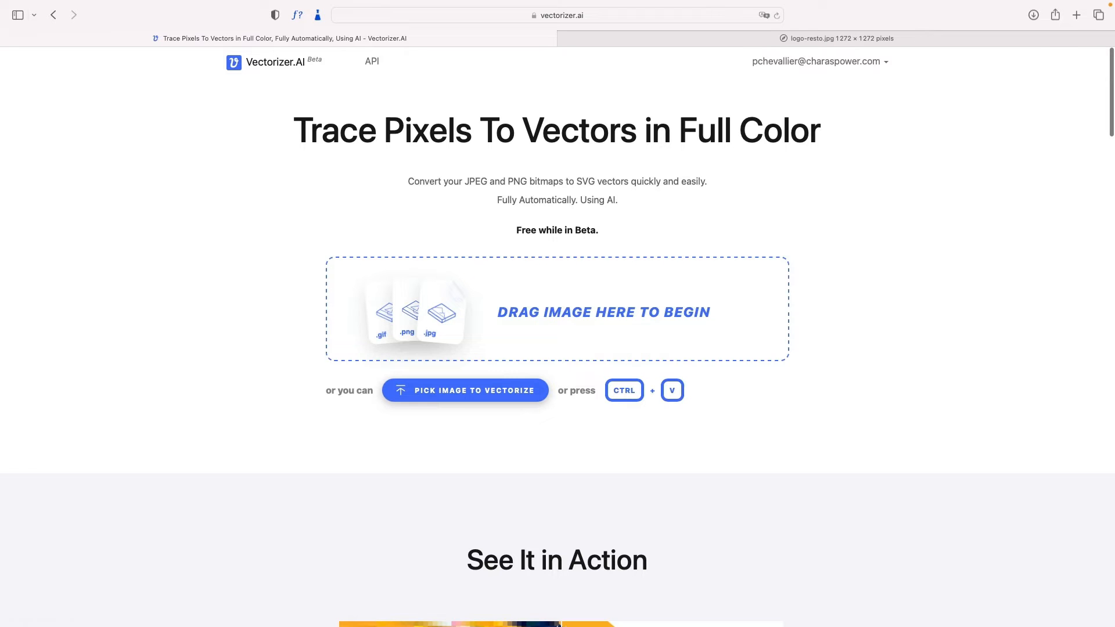
{"action": "left_click_drag", "start_coordinate": [0, 325], "coordinate": [437, 321]}
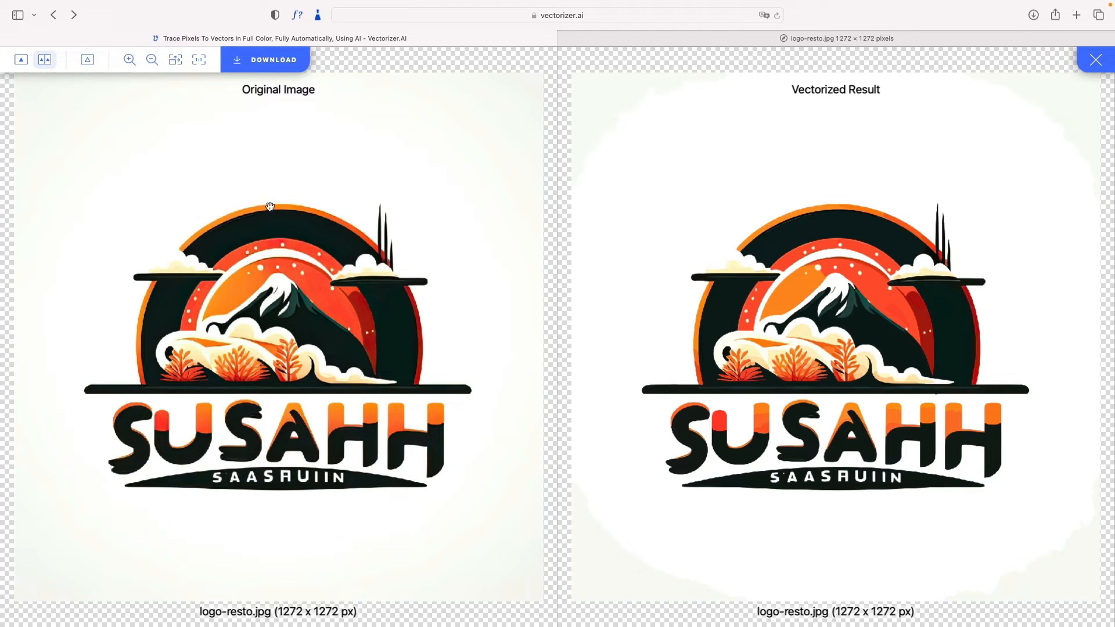
Show the traced outlines and download the vectorized logo as EPS with filled shapes and Super Fine line fit
{"action": "left_click", "coordinate": [95, 62]}
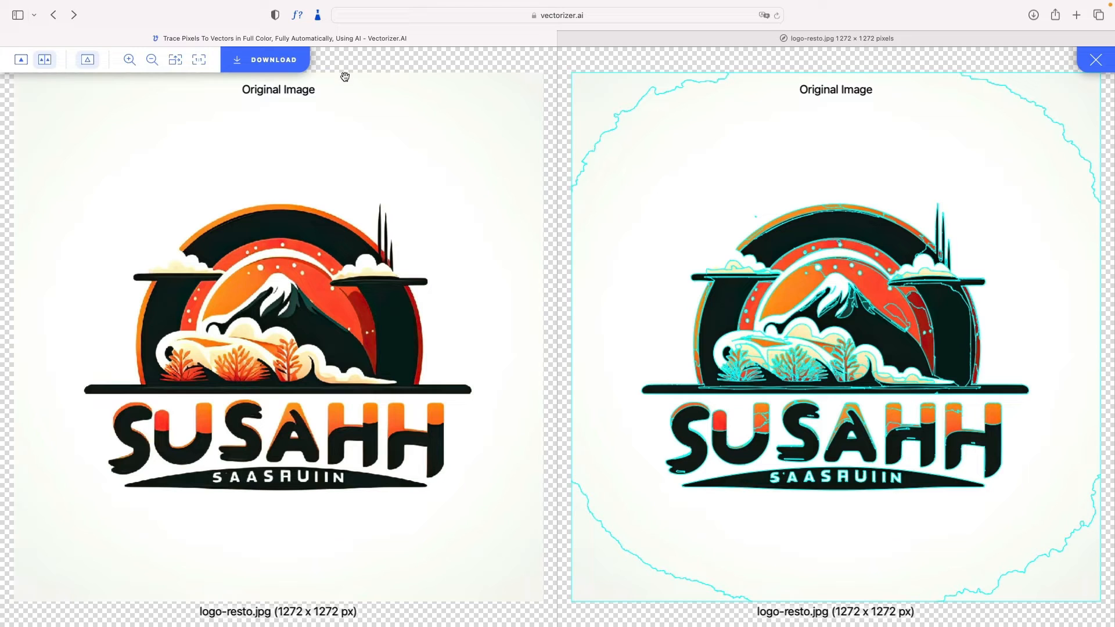
{"action": "left_click", "coordinate": [270, 64]}
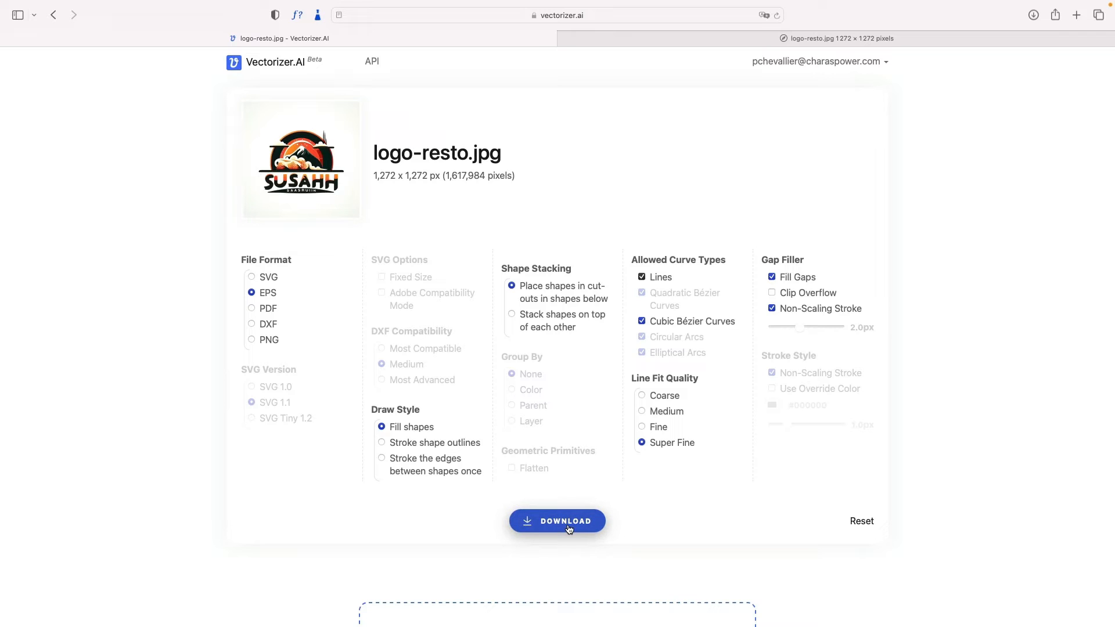
{"action": "left_click", "coordinate": [598, 523]}
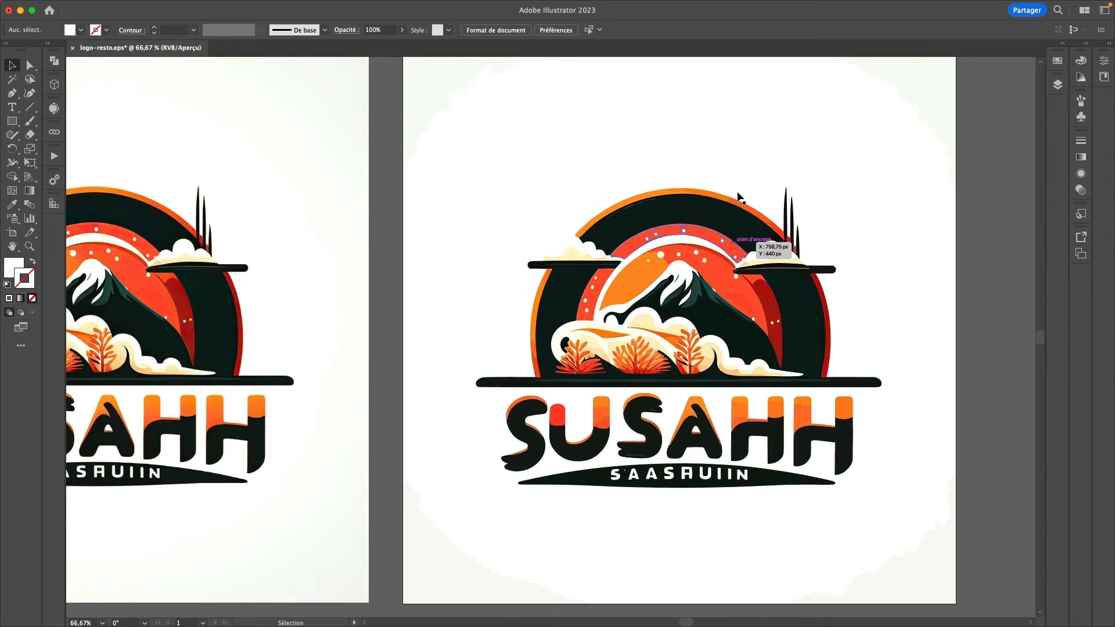
Switch to Adobe Illustrator, try moving the dark mountain and arch shapes out of the traced logo, and undo the moves
{"action": "left_click_drag", "start_coordinate": [711, 322], "coordinate": [854, 357]}
{"action": "key", "text": "ctrl+z"}
{"action": "key", "text": "a"}
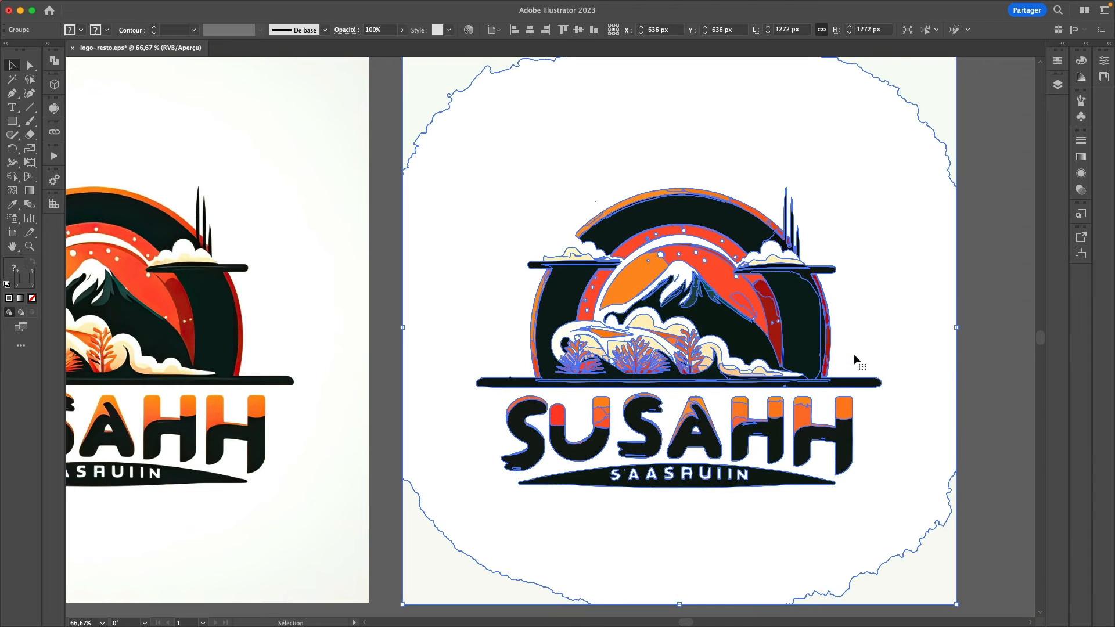
{"action": "left_click", "coordinate": [982, 361]}
{"action": "left_click_drag", "start_coordinate": [750, 339], "coordinate": [868, 405]}
{"action": "left_click_drag", "start_coordinate": [807, 317], "coordinate": [955, 278]}
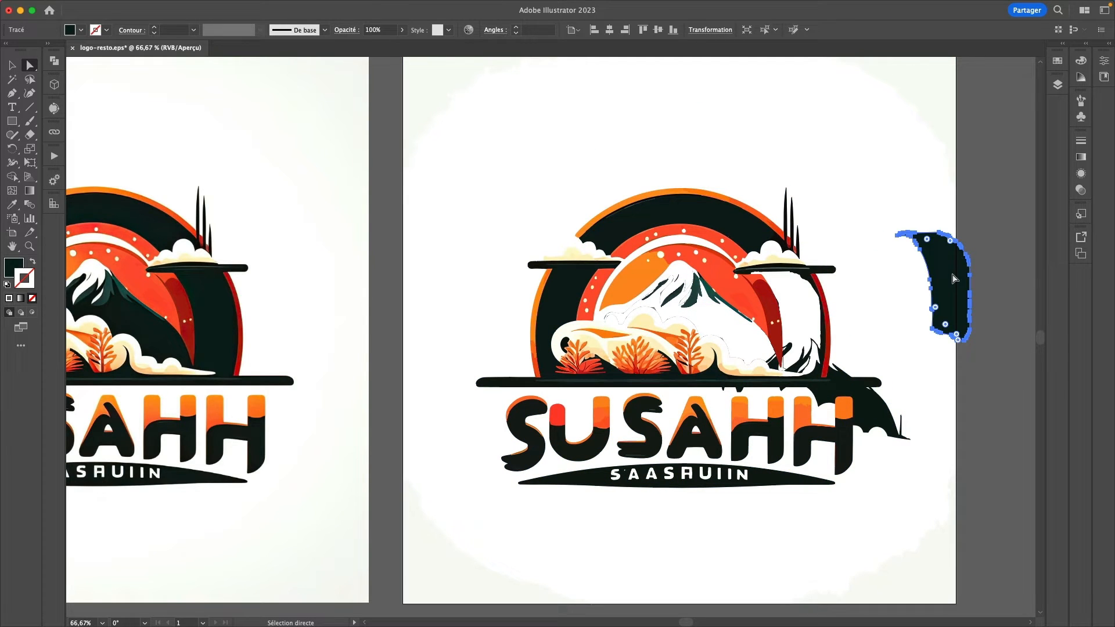
{"action": "key", "text": "super+z"}
{"action": "key", "text": "super+z"}
{"action": "key", "text": "super+z"}
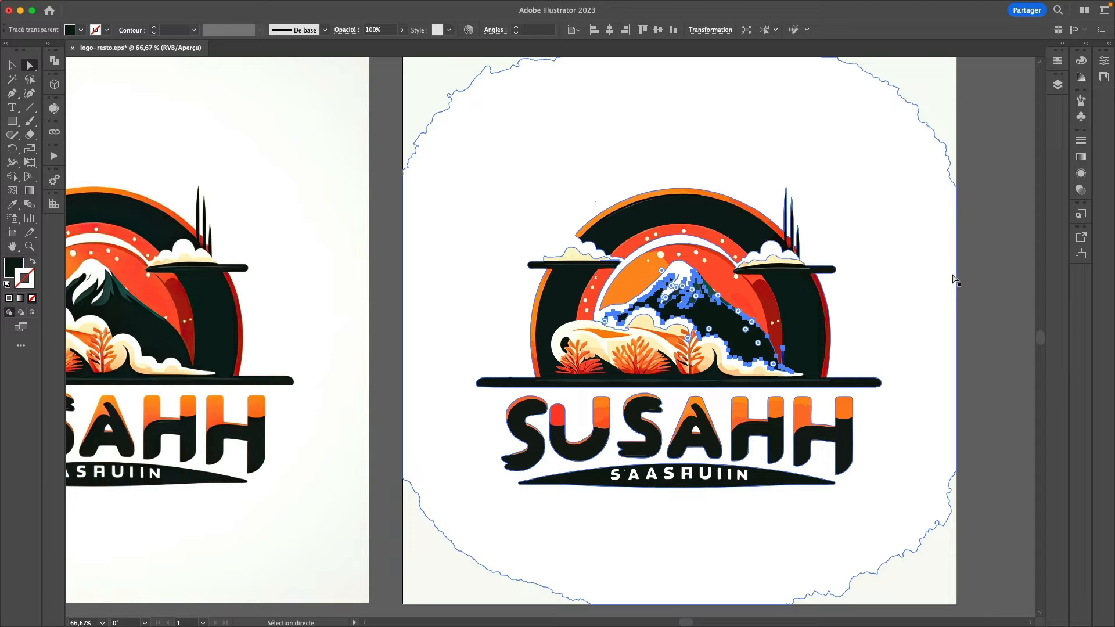
{"action": "left_click", "coordinate": [990, 333]}
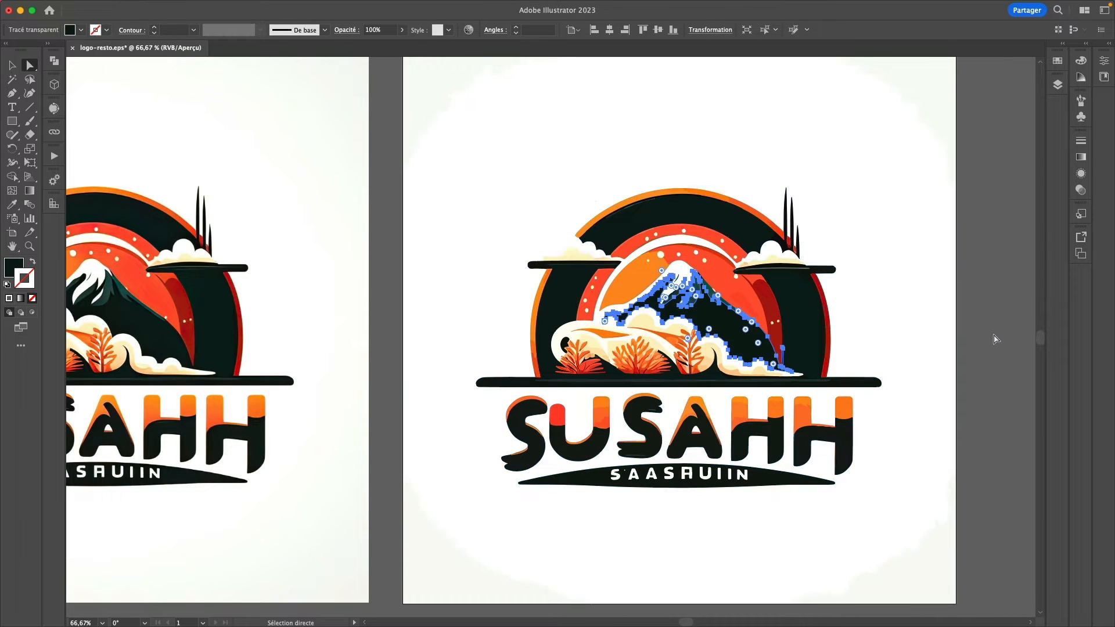
Examine the traced logo's paths in outline view and return to preview with nothing selected
{"action": "key", "text": "super+y"}
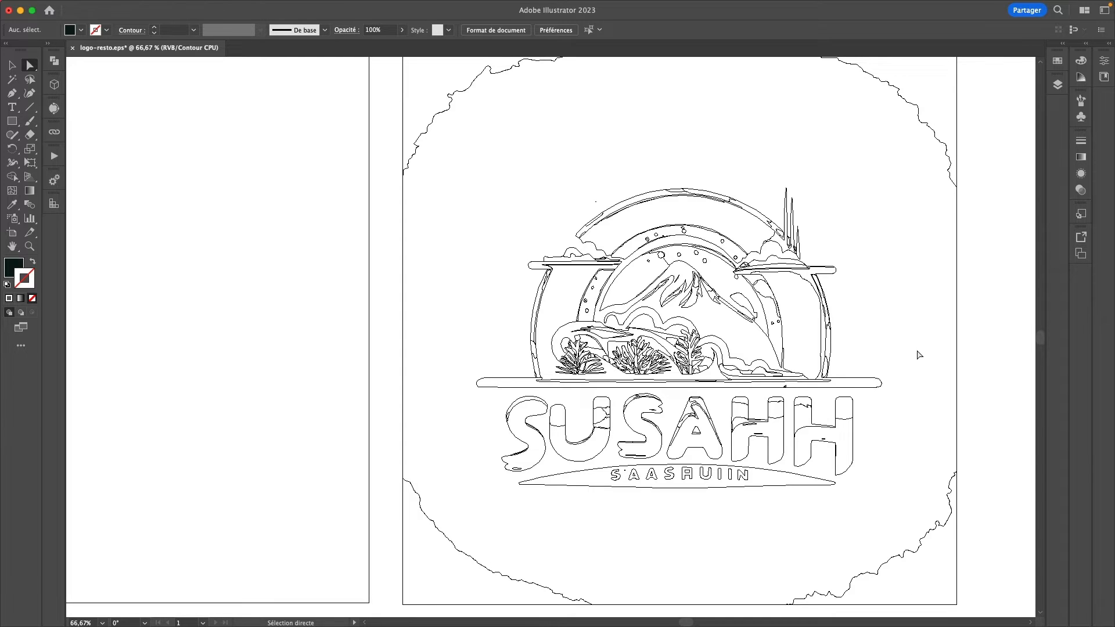
{"action": "key", "text": "super+y"}
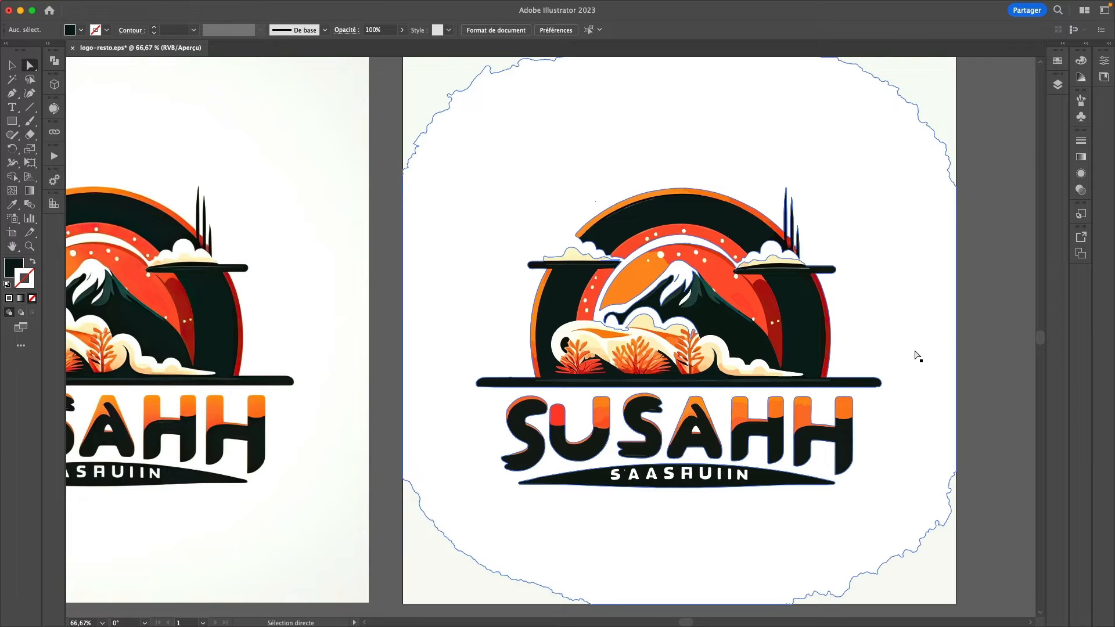
{"action": "left_click", "coordinate": [846, 159]}
{"action": "key", "text": "super+z"}
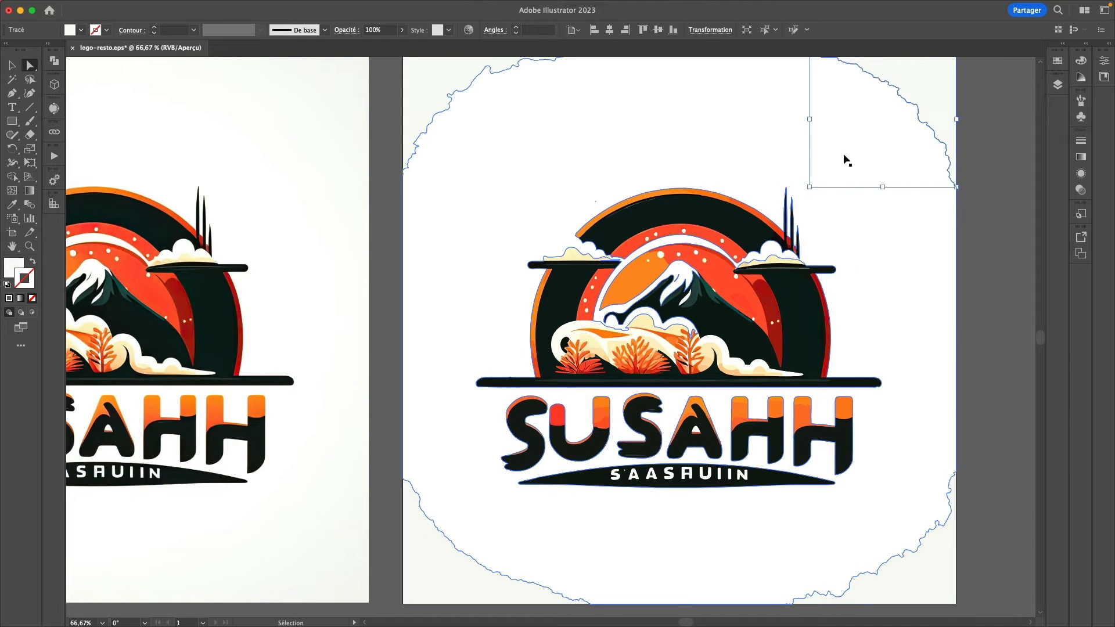
{"action": "left_click", "coordinate": [982, 195]}
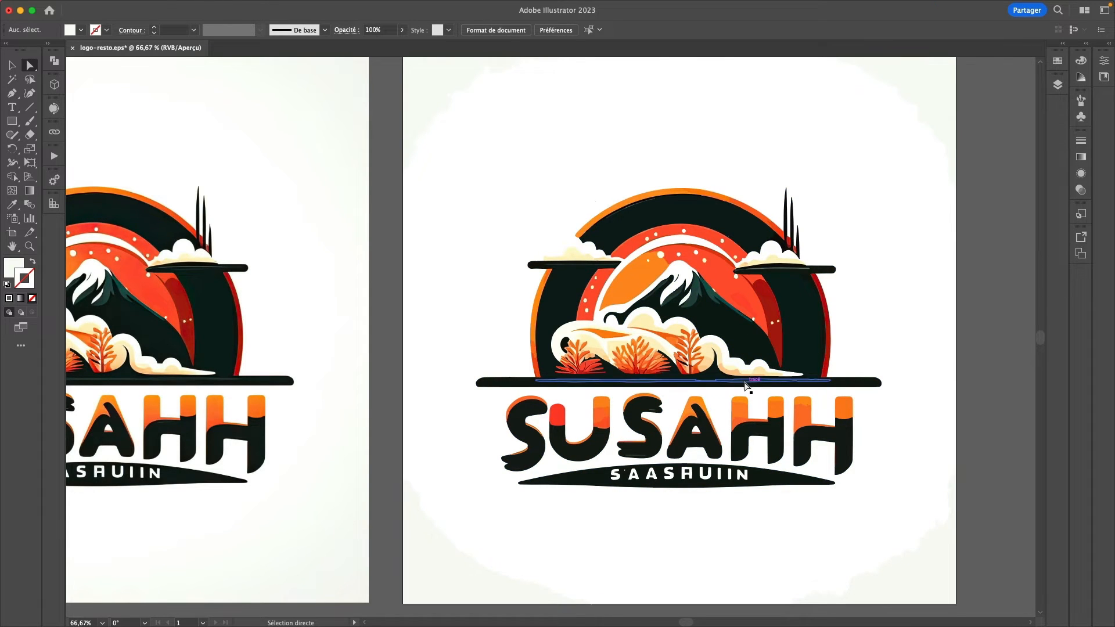
Delete all the white areas of the traced logo using the Magic Wand
{"action": "key", "text": "y"}
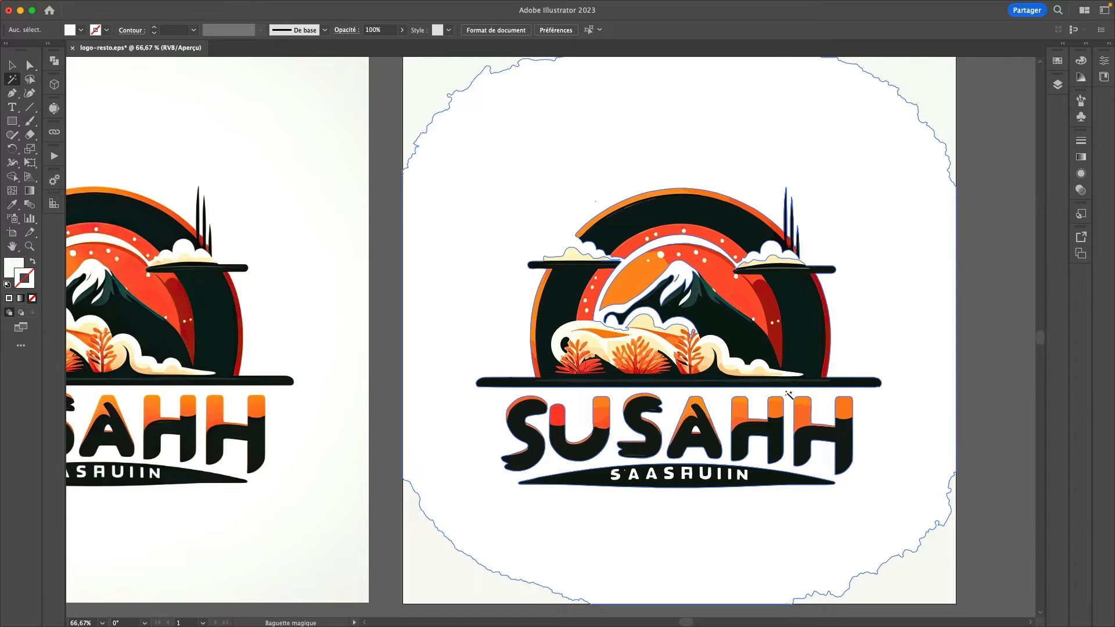
{"action": "left_click", "coordinate": [874, 190]}
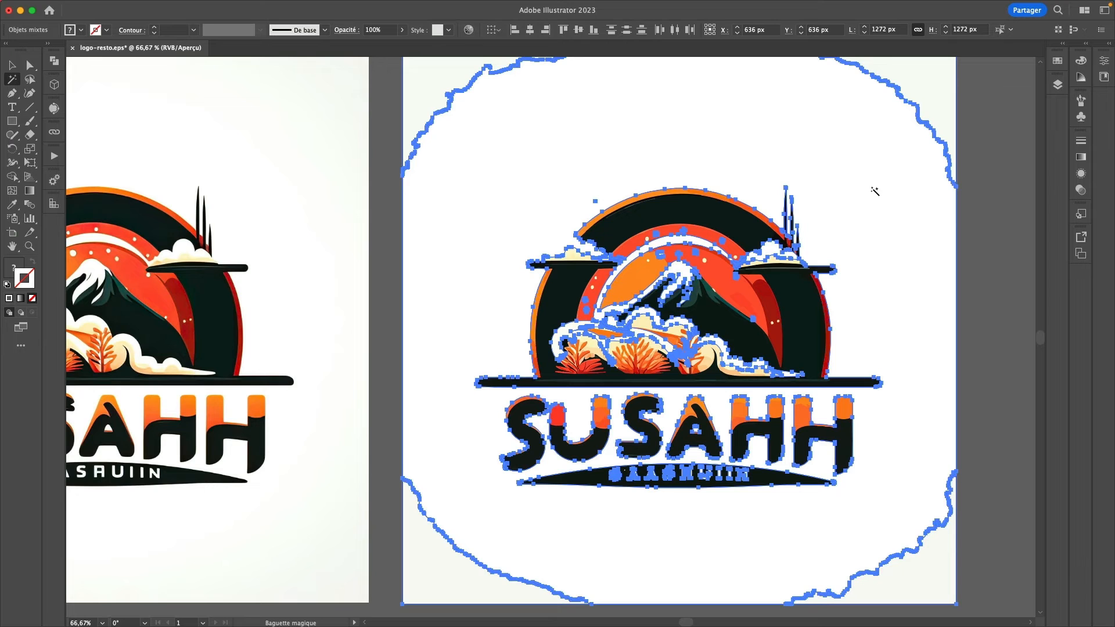
{"action": "key", "text": "Delete"}
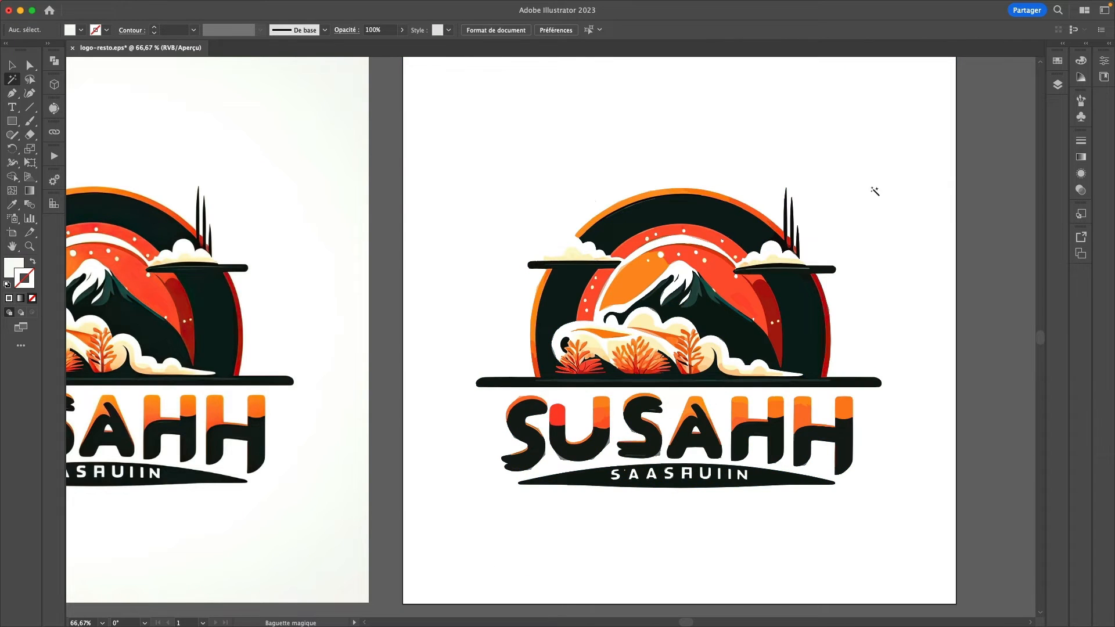
Delete the leftover jagged background paths in the artboard's four corners and check the result in outline view
{"action": "key", "text": "super+y"}
{"action": "key", "text": "super+y"}
{"action": "key", "text": "a"}
{"action": "left_click_drag", "start_coordinate": [792, 121], "coordinate": [986, 75]}
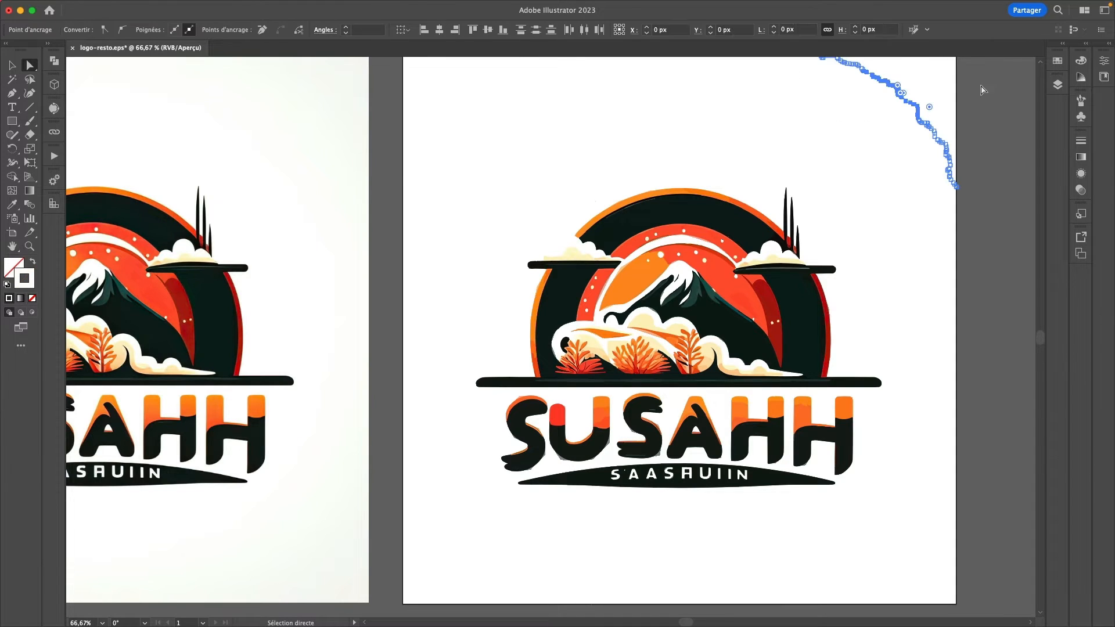
{"action": "left_click_drag", "start_coordinate": [599, 134], "coordinate": [482, 81]}
{"action": "left_click_drag", "start_coordinate": [424, 492], "coordinate": [469, 589]}
{"action": "left_click_drag", "start_coordinate": [837, 525], "coordinate": [936, 612]}
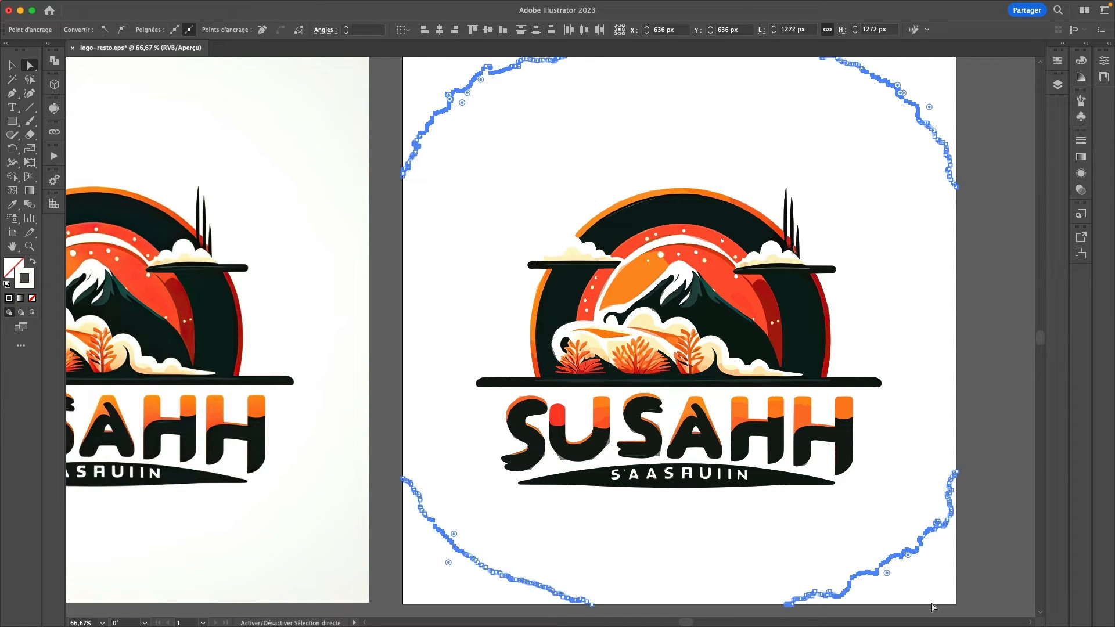
{"action": "key", "text": "Delete"}
{"action": "key", "text": "super+y"}
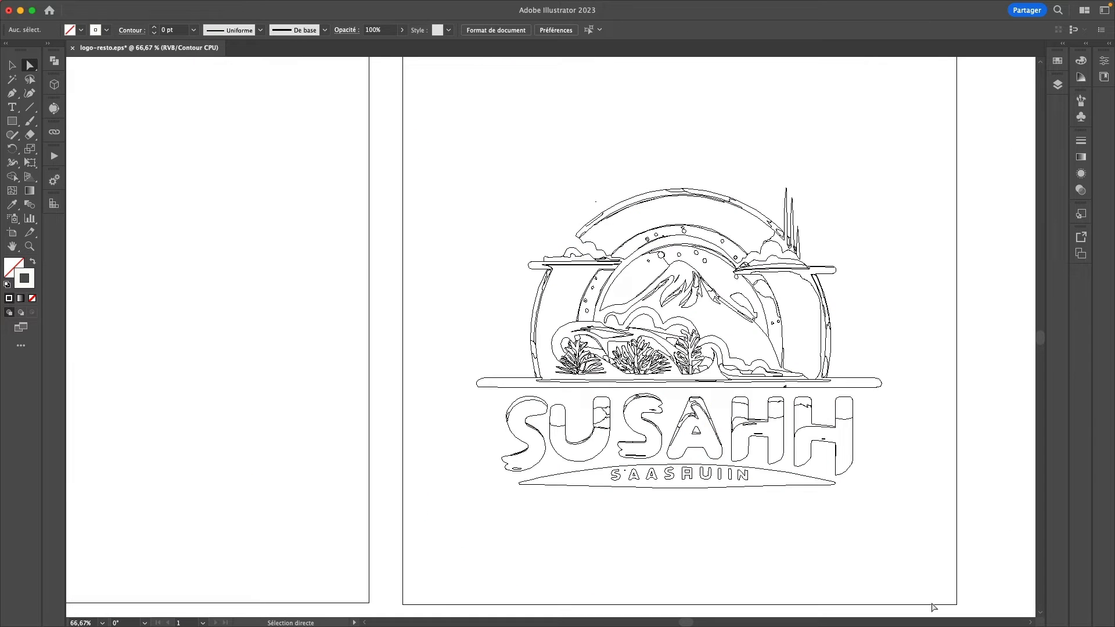
{"action": "key", "text": "super+y"}
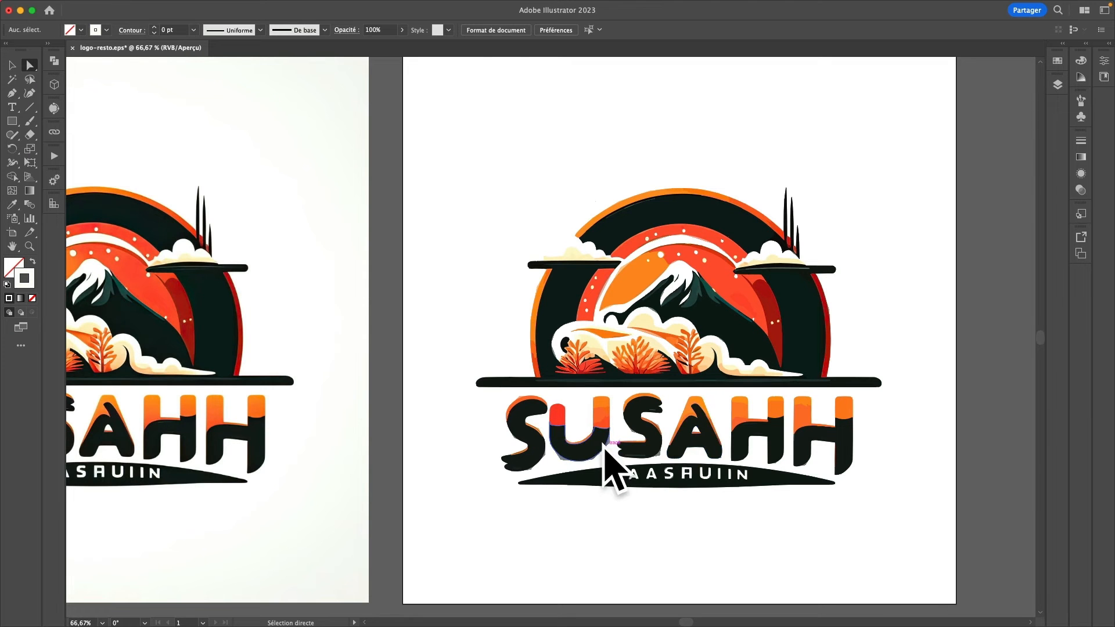
Try moving the black lower part of the U aside to expose the grey shape beneath, and undo the move
{"action": "scroll", "coordinate": [637, 483], "scroll_direction": "up", "scroll_amount": 5}
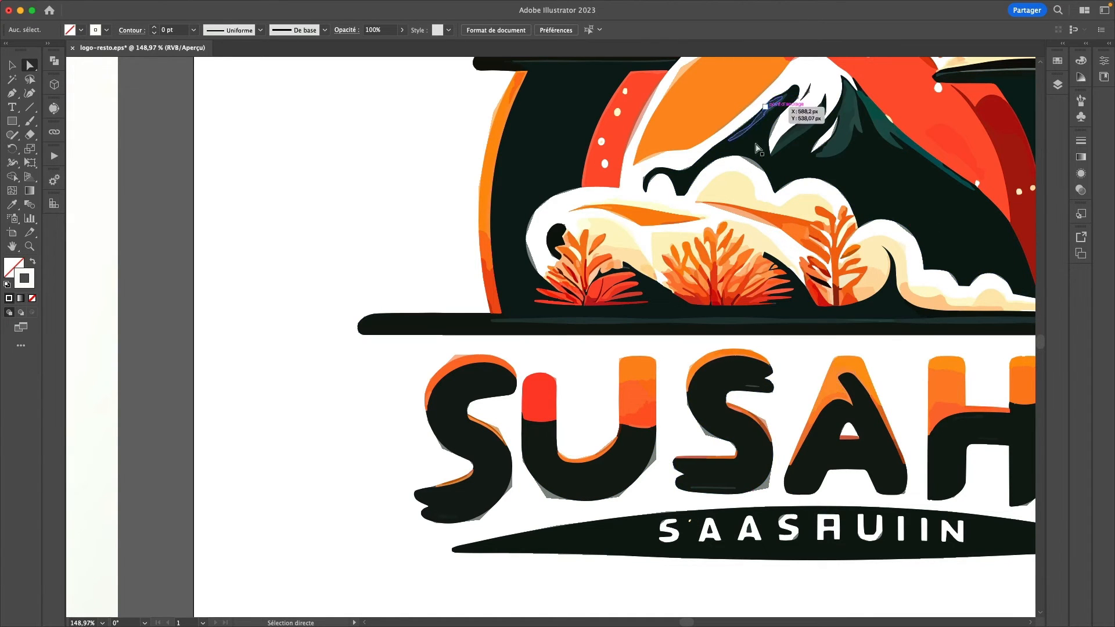
{"action": "left_click_drag", "start_coordinate": [613, 486], "coordinate": [457, 396]}
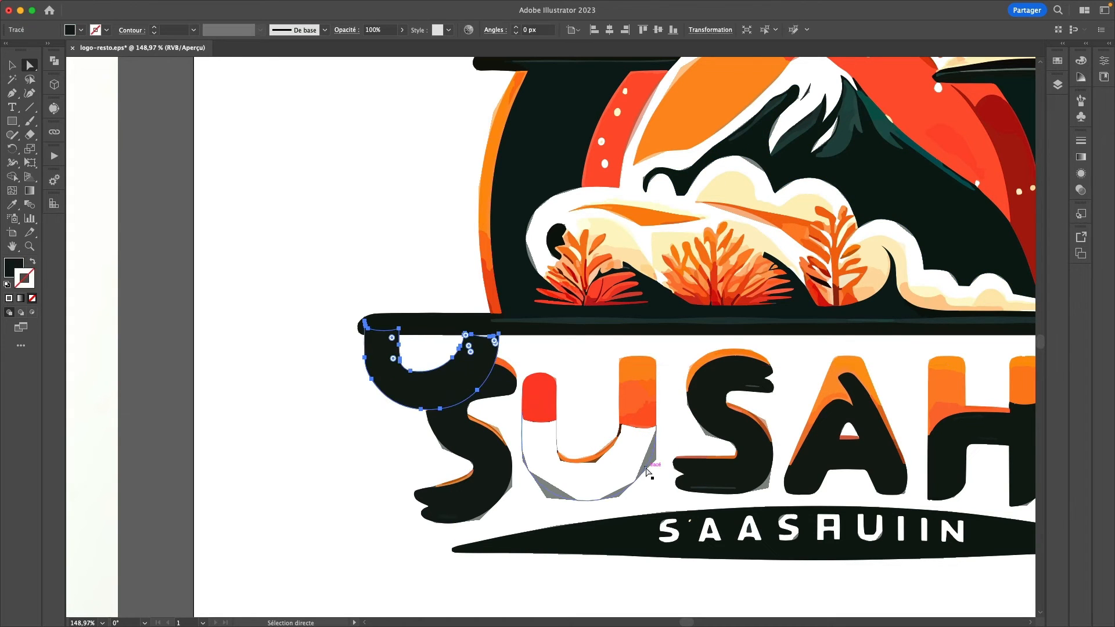
{"action": "left_click", "coordinate": [646, 468]}
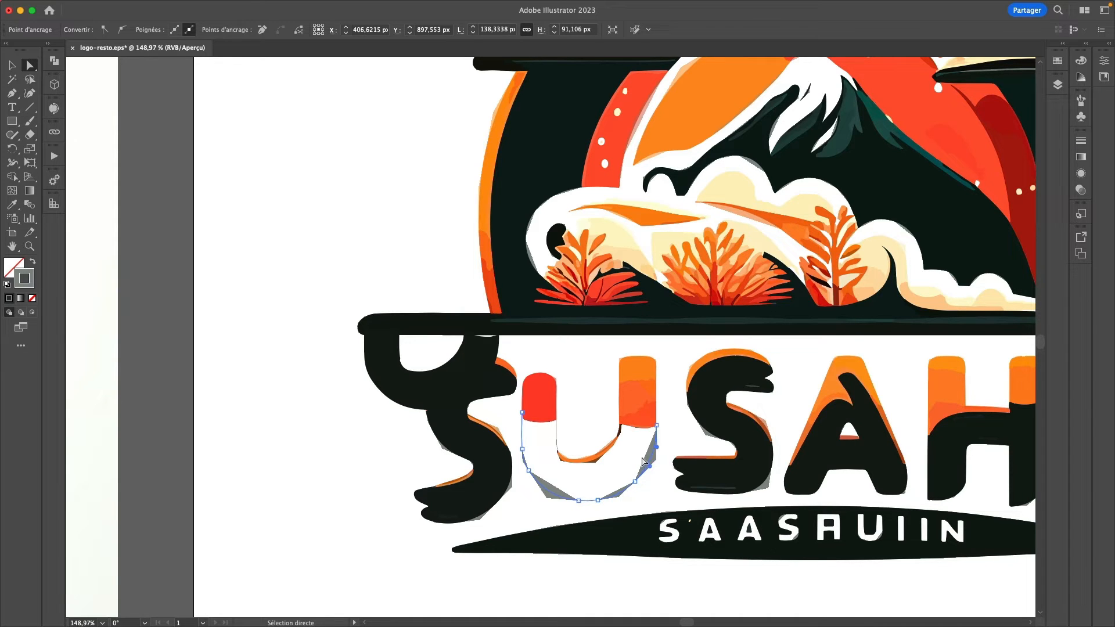
{"action": "key", "text": "super+z"}
{"action": "key", "text": "super+z"}
{"action": "key", "text": "super+z"}
Undo the background deletions to restore the complete traced artwork, and clear the selection
{"action": "left_click", "coordinate": [730, 429], "text": "alt+super"}
{"action": "left_click", "coordinate": [730, 428], "text": "alt+super"}
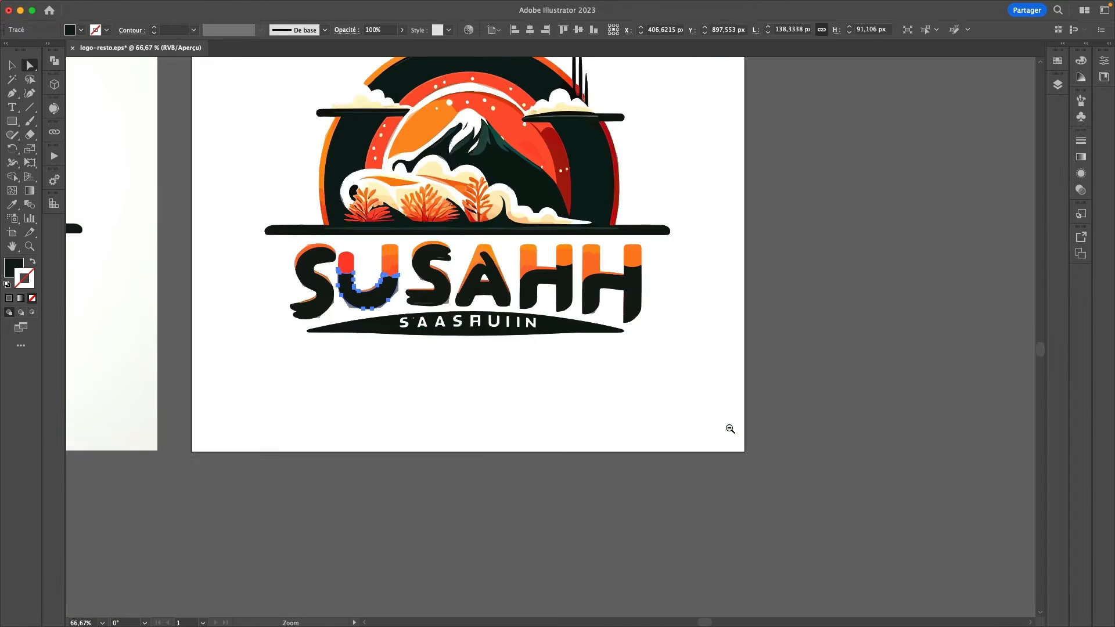
{"action": "scroll", "coordinate": [585, 412], "scroll_direction": "up", "scroll_amount": 4}
{"action": "scroll", "coordinate": [584, 413], "scroll_direction": "left", "scroll_amount": 2}
{"action": "key", "text": "super+z"}
{"action": "key", "text": "super+z"}
{"action": "key", "text": "super+a"}
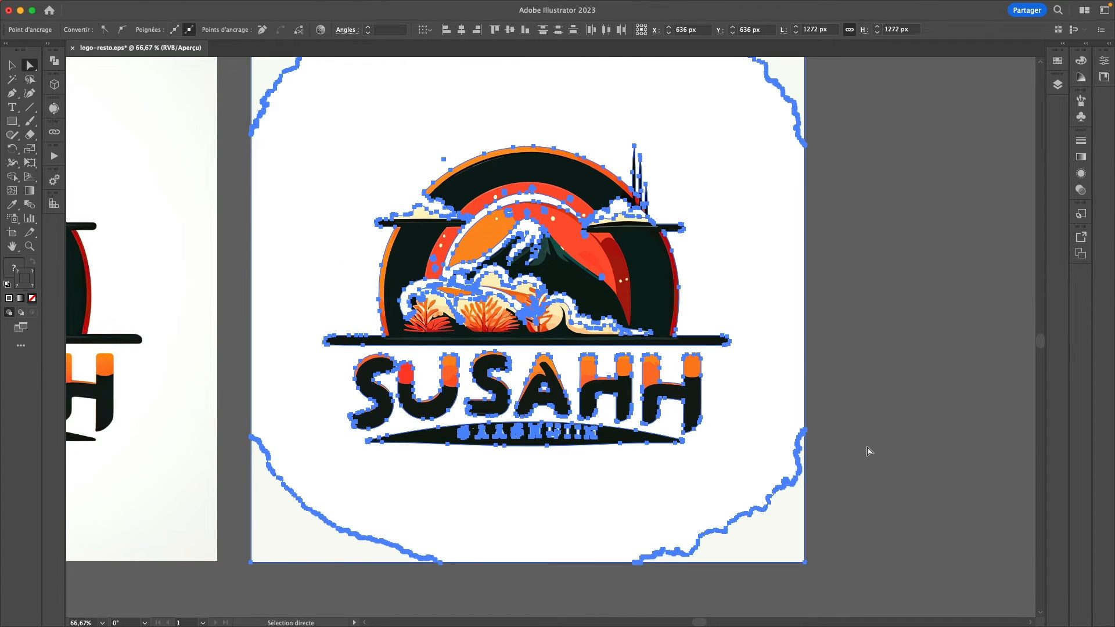
{"action": "left_click", "coordinate": [869, 451]}
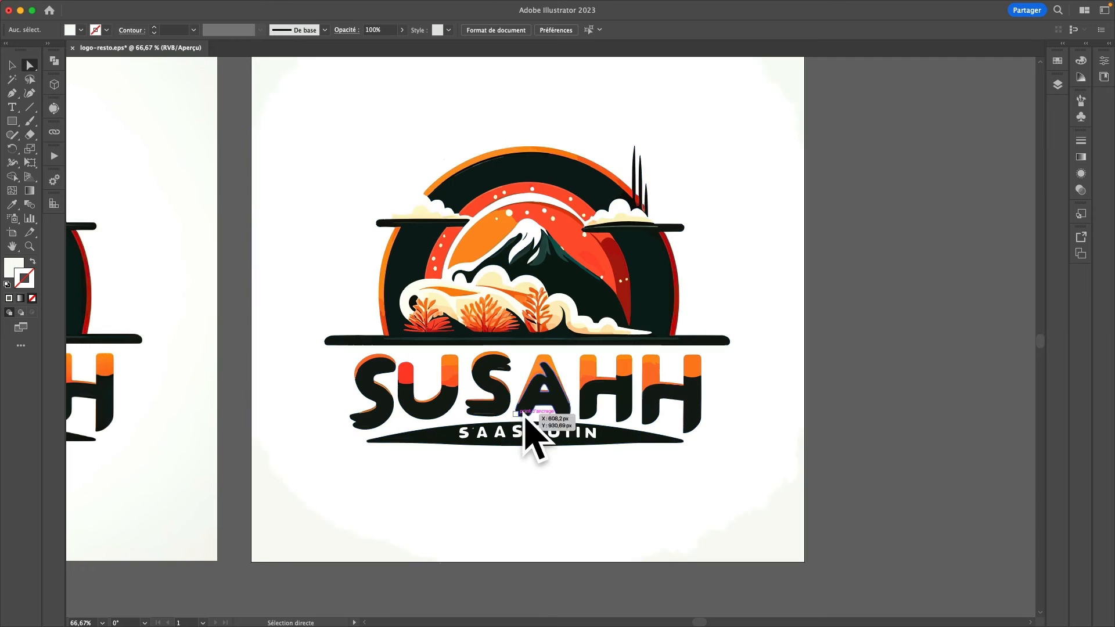
Try moving the second S's black shape and the white shape beneath it, and undo both moves
{"action": "key", "text": "super+space"}
{"action": "left_click_drag", "start_coordinate": [488, 408], "coordinate": [709, 361]}
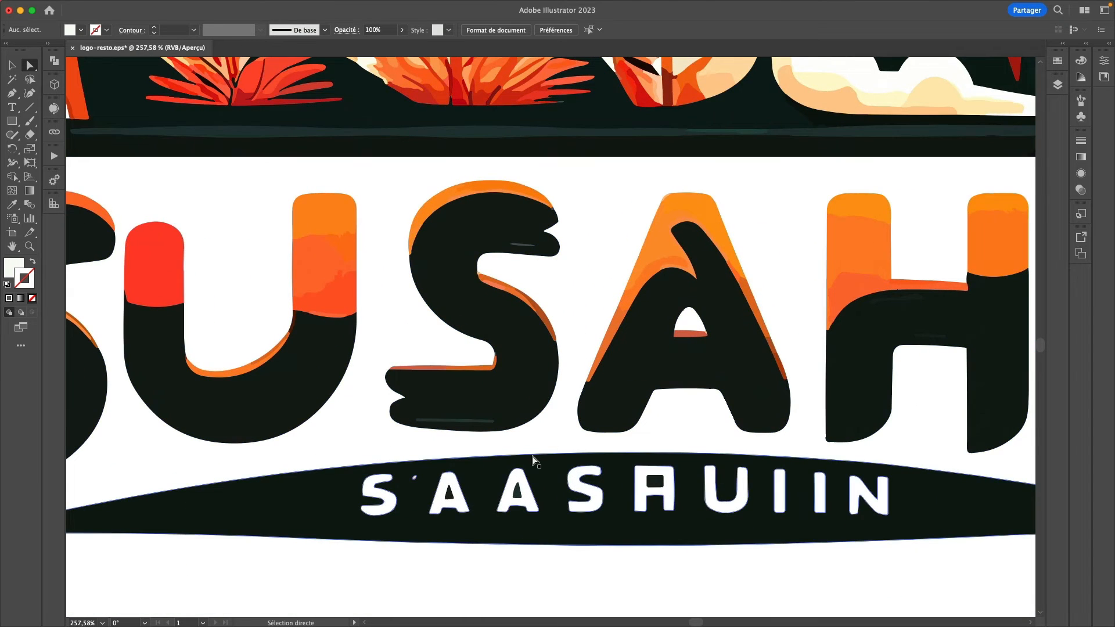
{"action": "left_click_drag", "start_coordinate": [523, 391], "coordinate": [468, 381]}
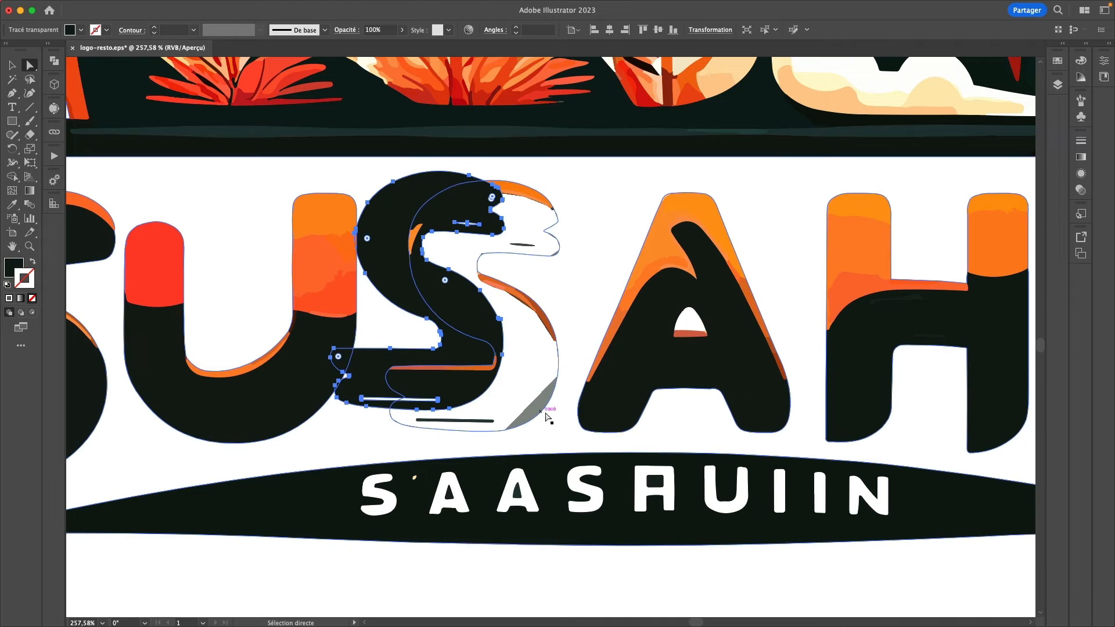
{"action": "left_click", "coordinate": [543, 419]}
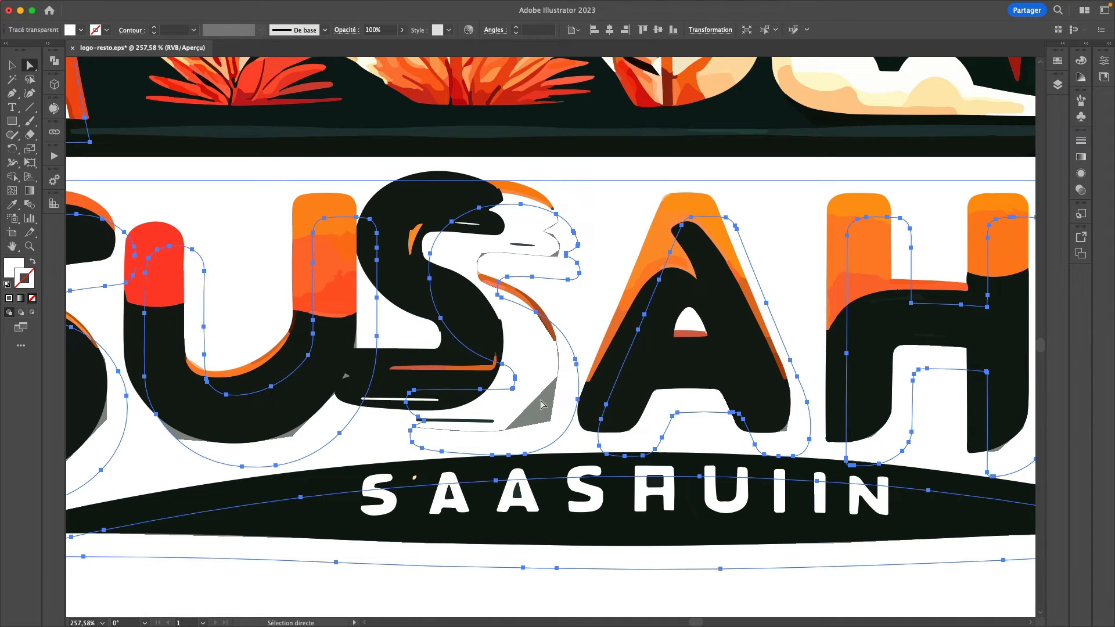
{"action": "key", "text": "super+z"}
{"action": "key", "text": "super+z"}
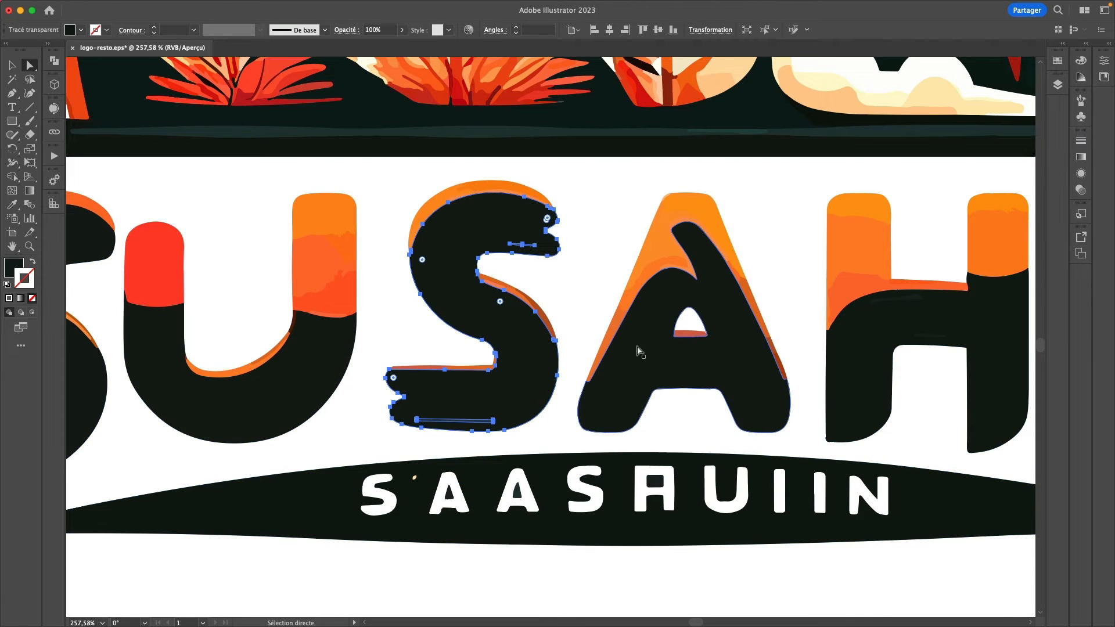
Select every white shape in the traced artwork with the Magic Wand and delete them all at once
{"action": "scroll", "coordinate": [639, 352], "scroll_direction": "down", "scroll_amount": 5}
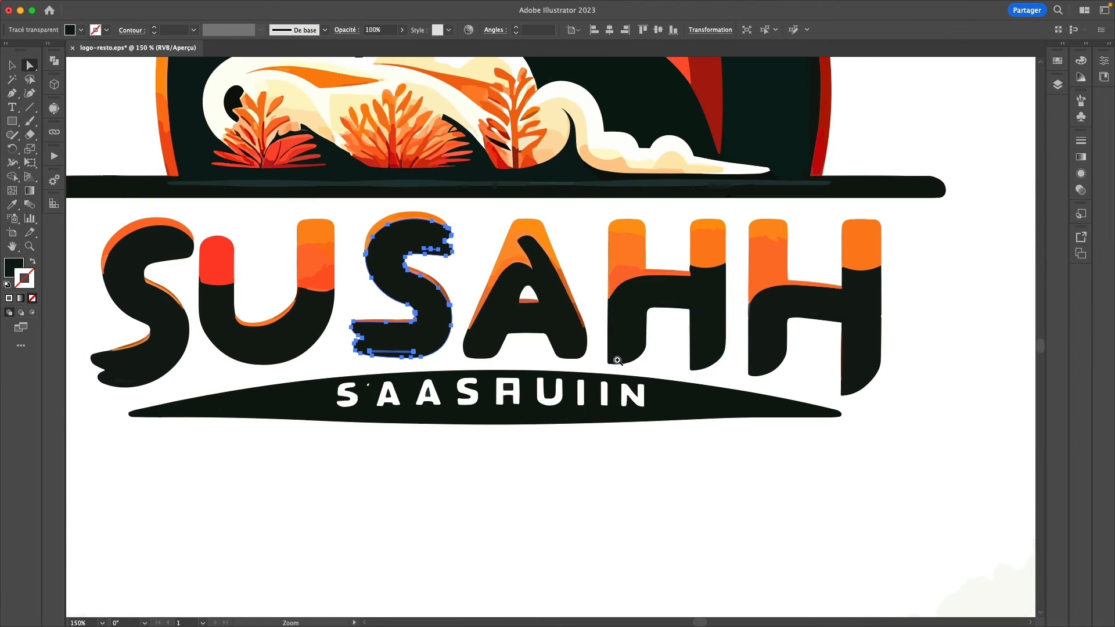
{"action": "scroll", "coordinate": [619, 360], "scroll_direction": "down", "scroll_amount": 5}
{"action": "left_click_drag", "start_coordinate": [530, 274], "coordinate": [665, 365]}
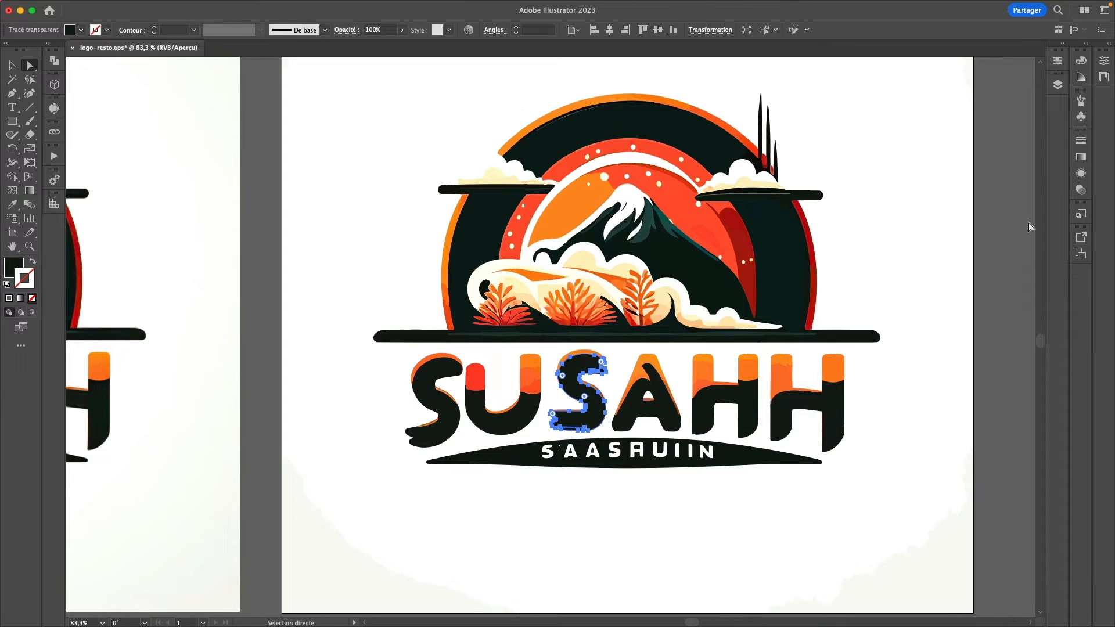
{"action": "key", "text": "y"}
{"action": "left_click", "coordinate": [930, 220]}
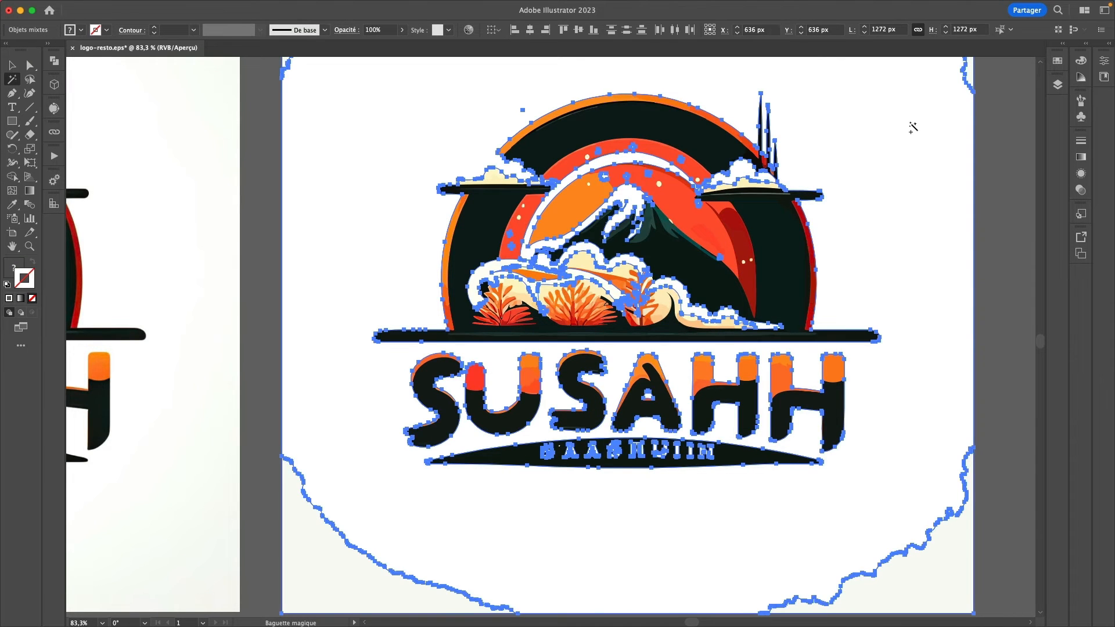
{"action": "key", "text": "Delete"}
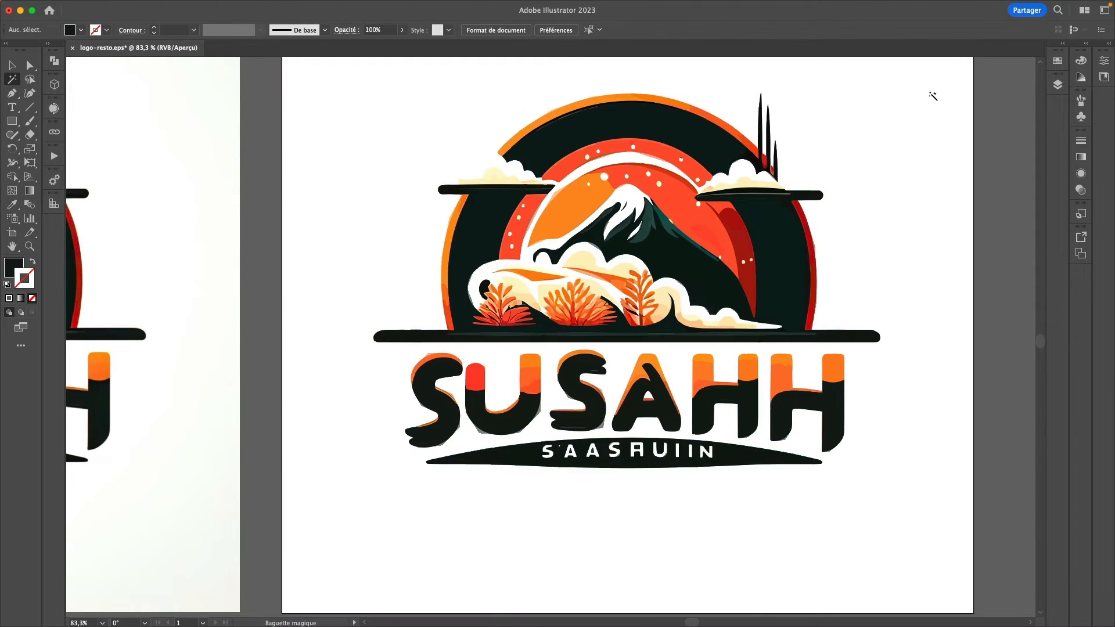
Inspect the artwork in outline view, and remove the leftover unfilled paths with the Magic Wand
{"action": "key", "text": "super+y"}
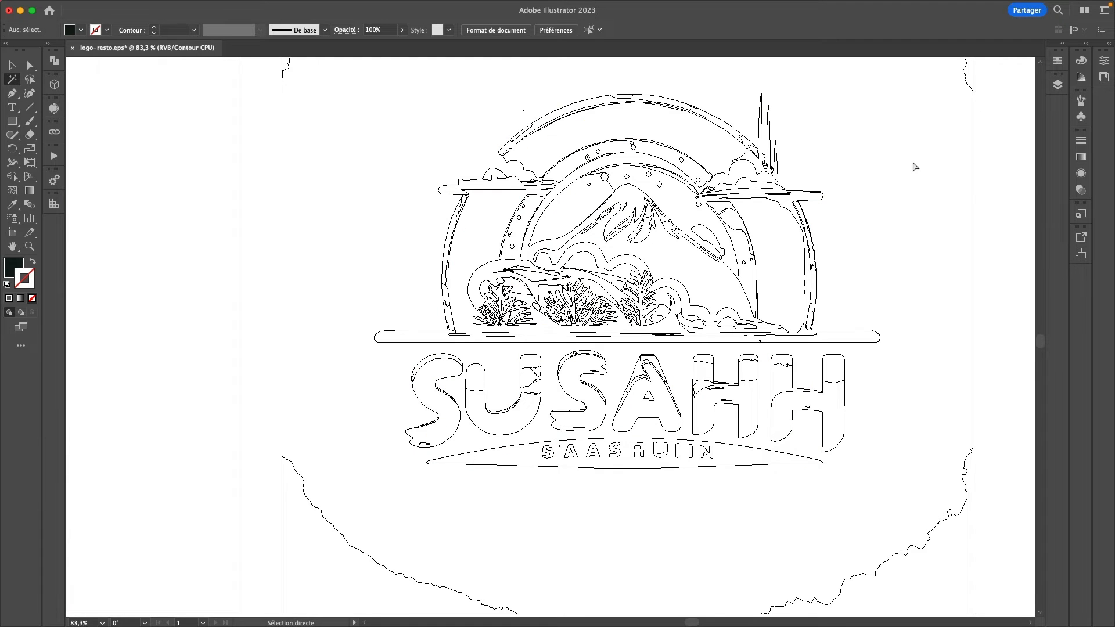
{"action": "key", "text": "super+y"}
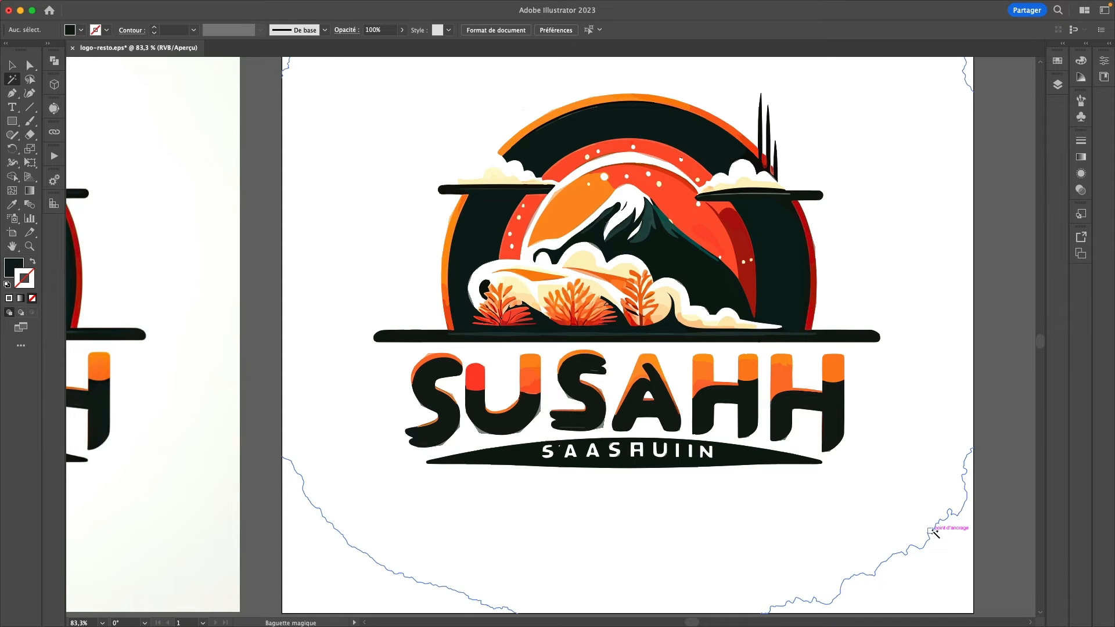
{"action": "left_click", "coordinate": [936, 530]}
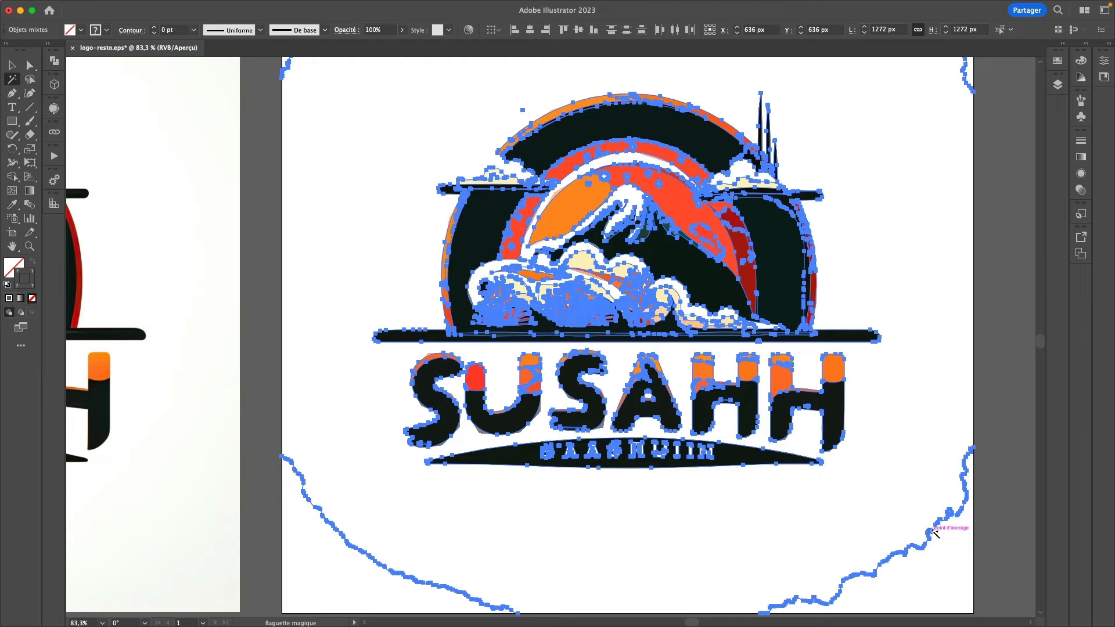
{"action": "key", "text": "super+shift+a"}
{"action": "key", "text": "v"}
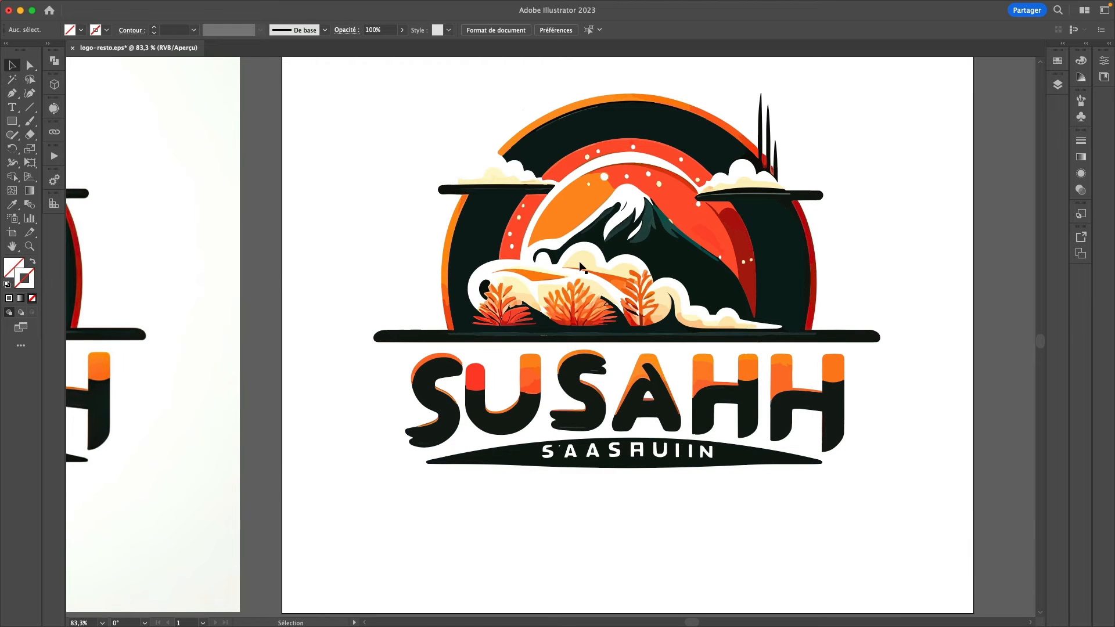
Open the detailed Simplify options for the vector logo group to check its original anchor point count, and cancel
{"action": "left_click", "coordinate": [555, 204]}
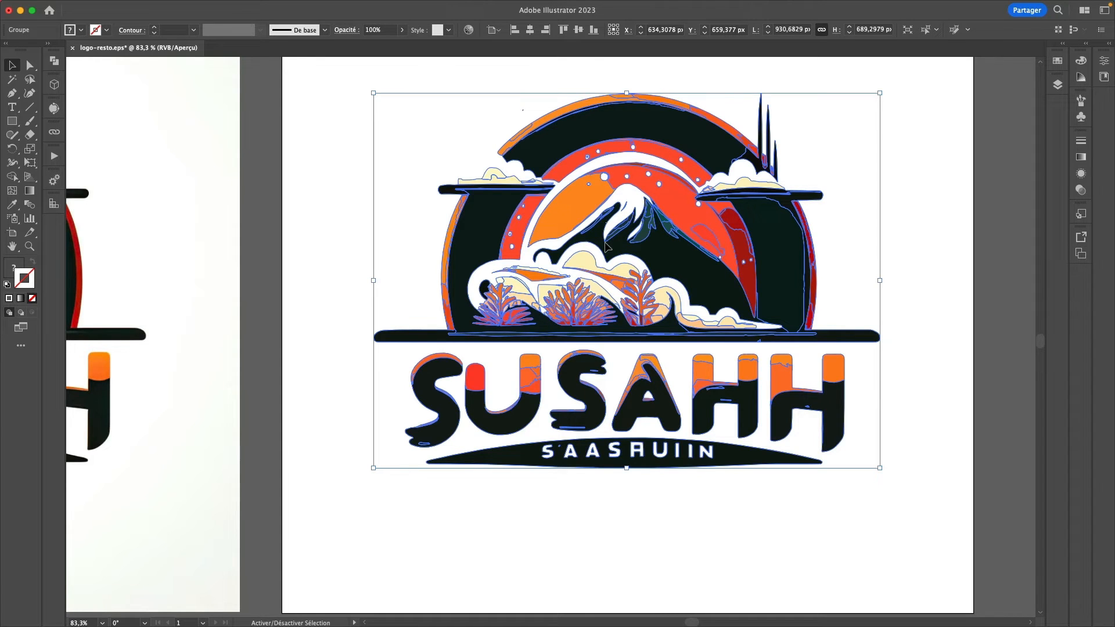
{"action": "key", "text": "shift+super+s"}
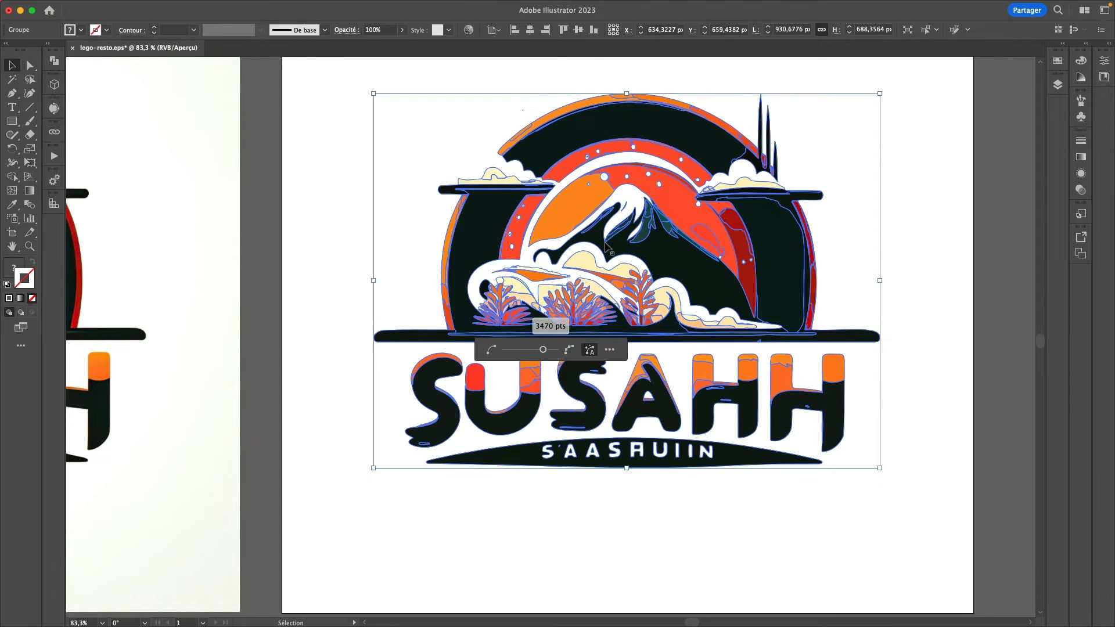
{"action": "left_click", "coordinate": [609, 349]}
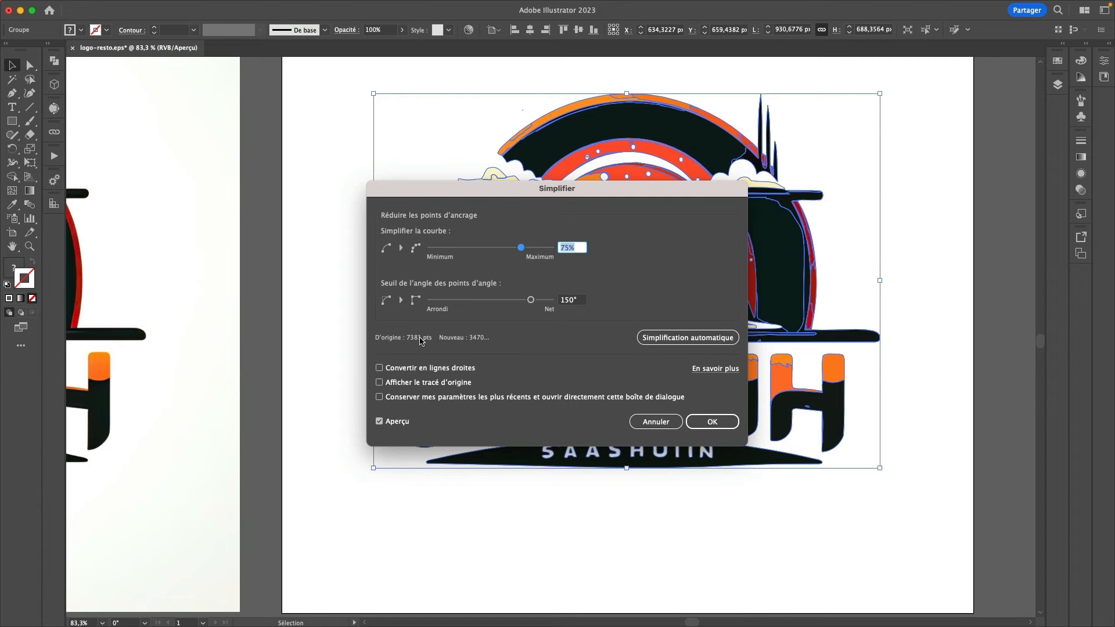
{"action": "left_click", "coordinate": [655, 426]}
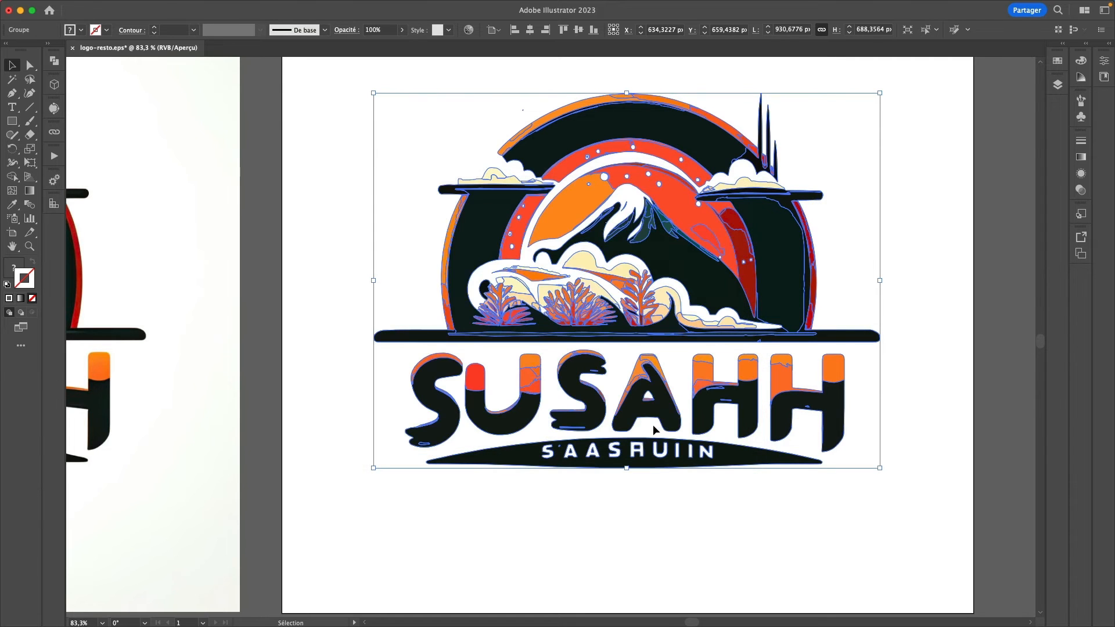
Select the original bitmap logo-resto.jpg beside the artboard and trace it with the Logo preset of Image Trace
{"action": "scroll", "coordinate": [706, 414], "scroll_direction": "left", "scroll_amount": 10}
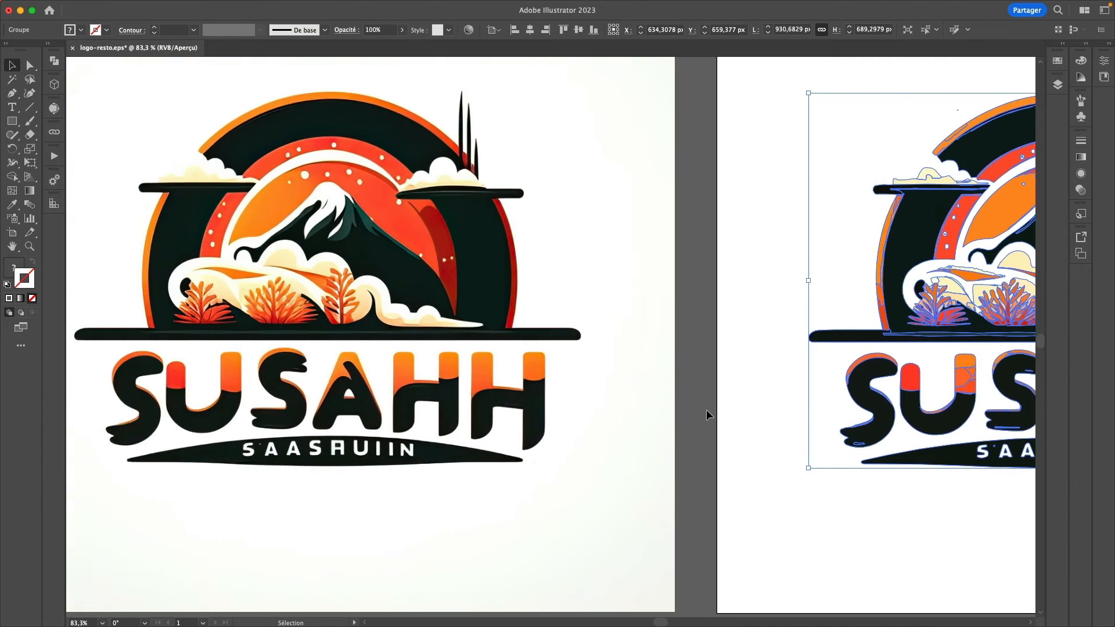
{"action": "scroll", "coordinate": [706, 410], "scroll_direction": "left", "scroll_amount": 5}
{"action": "scroll", "coordinate": [706, 410], "scroll_direction": "up", "scroll_amount": 3}
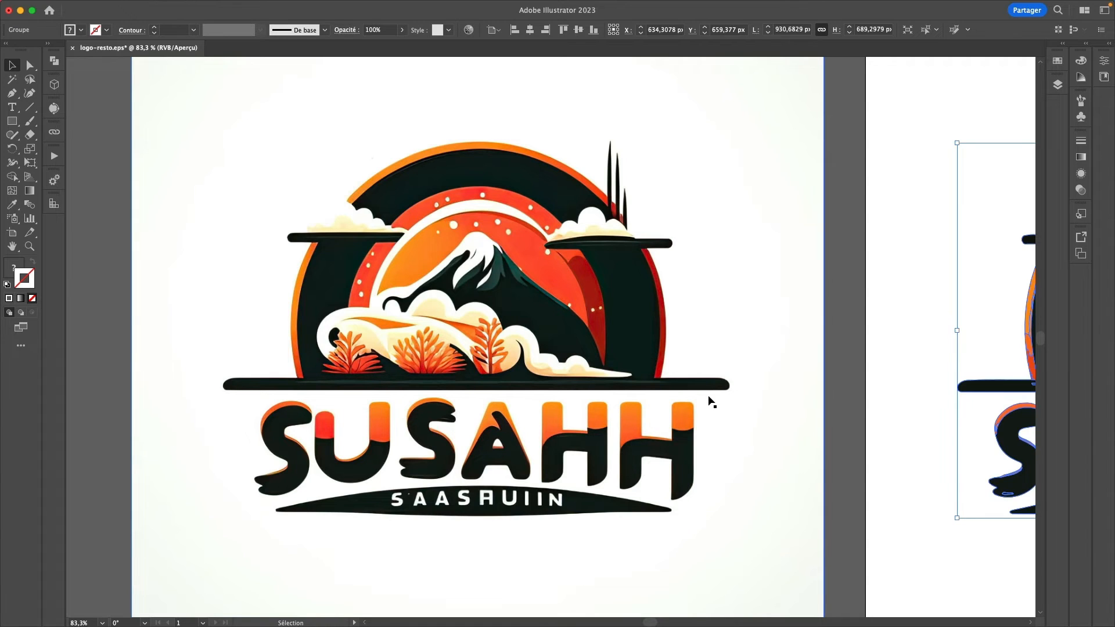
{"action": "left_click", "coordinate": [709, 398]}
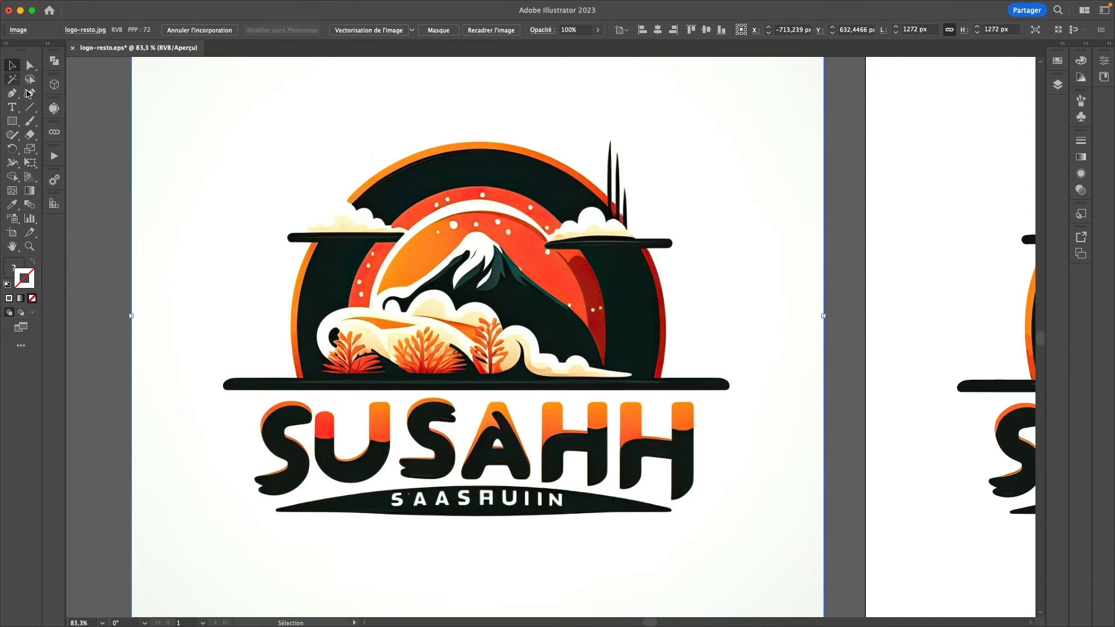
{"action": "left_click", "coordinate": [54, 108]}
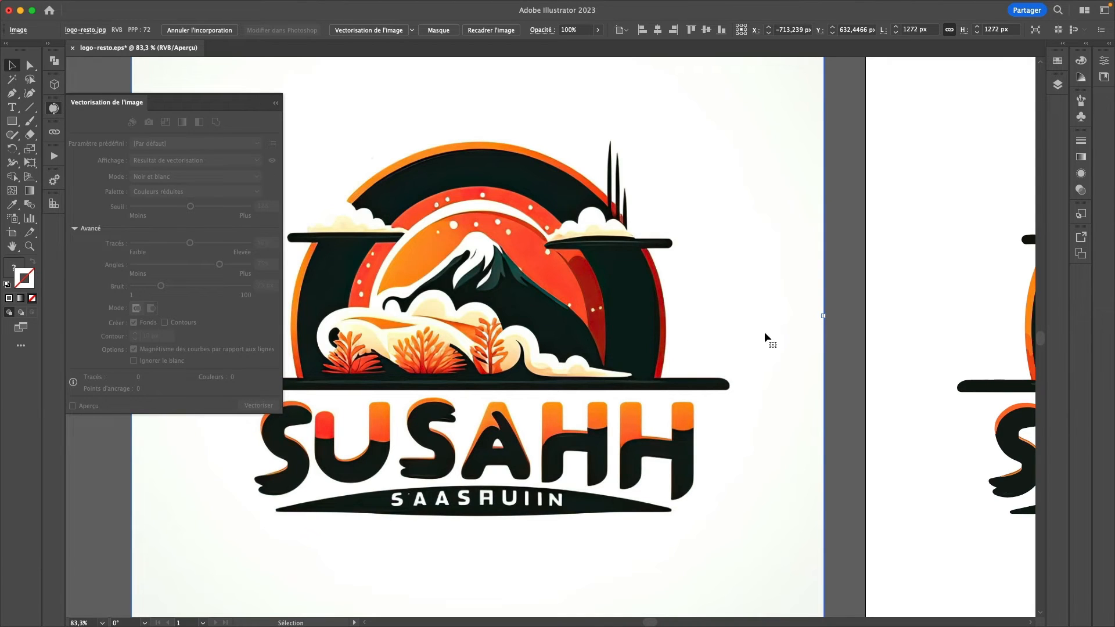
{"action": "left_click", "coordinate": [221, 144]}
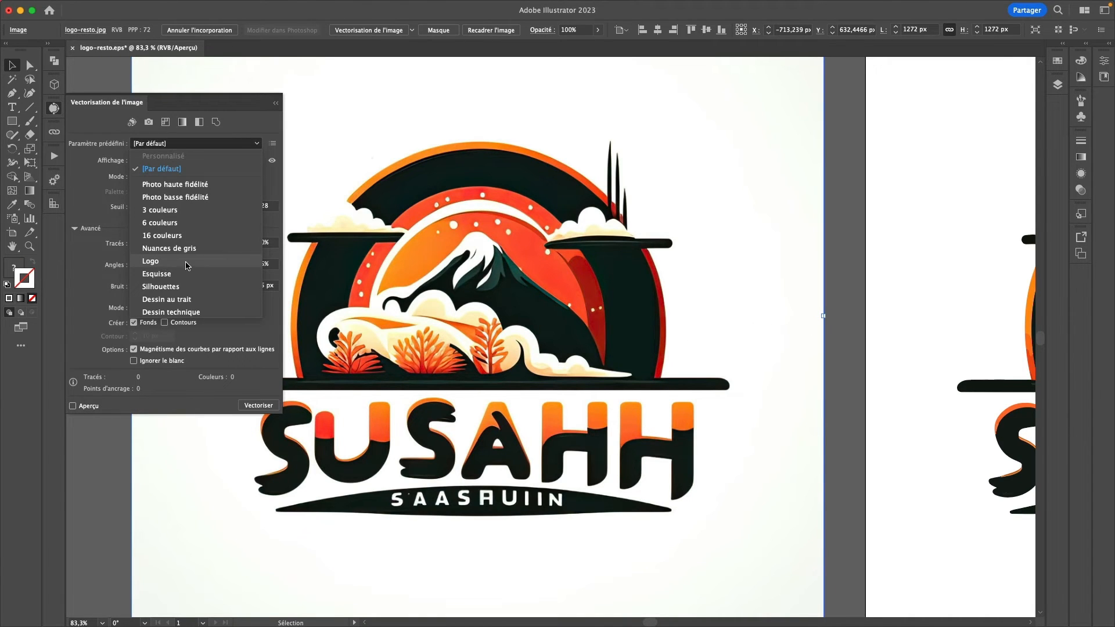
{"action": "left_click", "coordinate": [187, 266]}
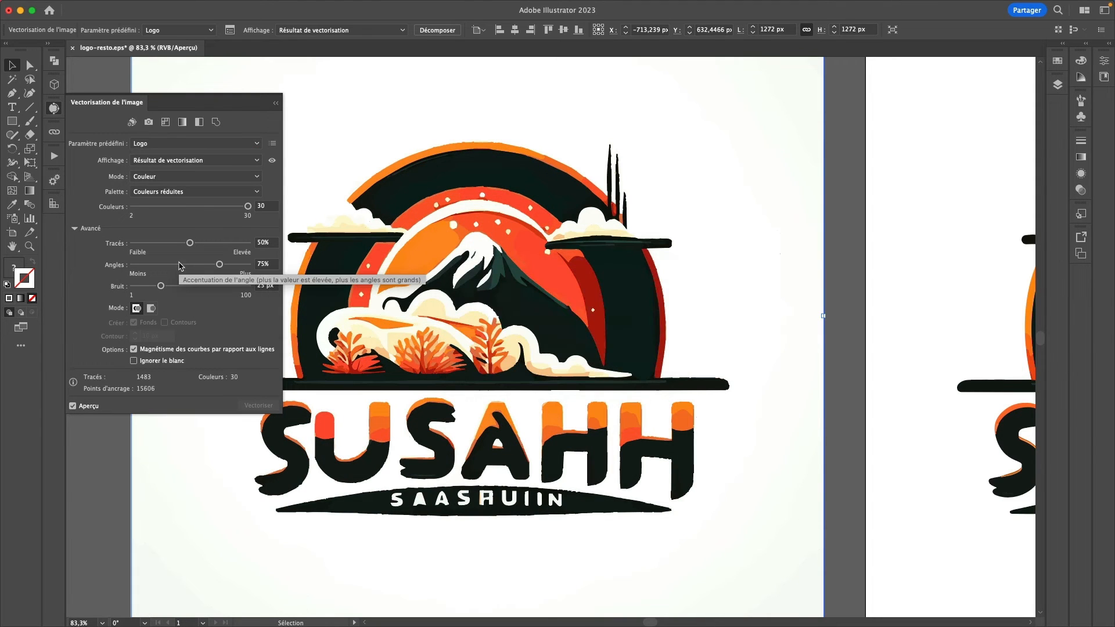
Make the image trace ignore white and limit its palette to 10 colors
{"action": "left_click", "coordinate": [134, 360]}
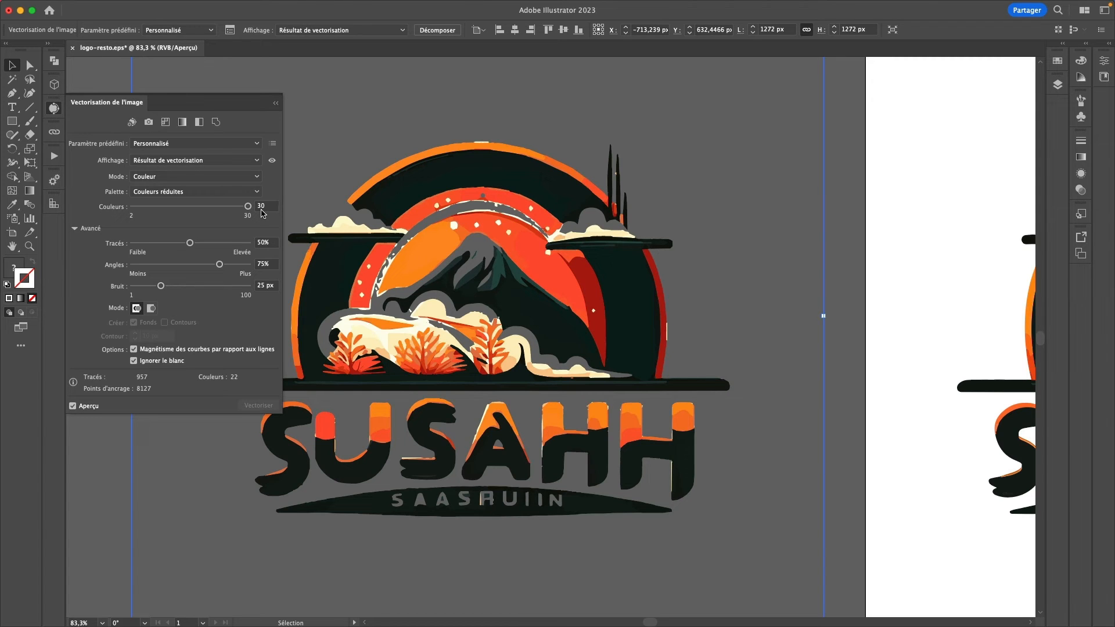
{"action": "scroll", "coordinate": [646, 284], "scroll_direction": "right", "scroll_amount": 5}
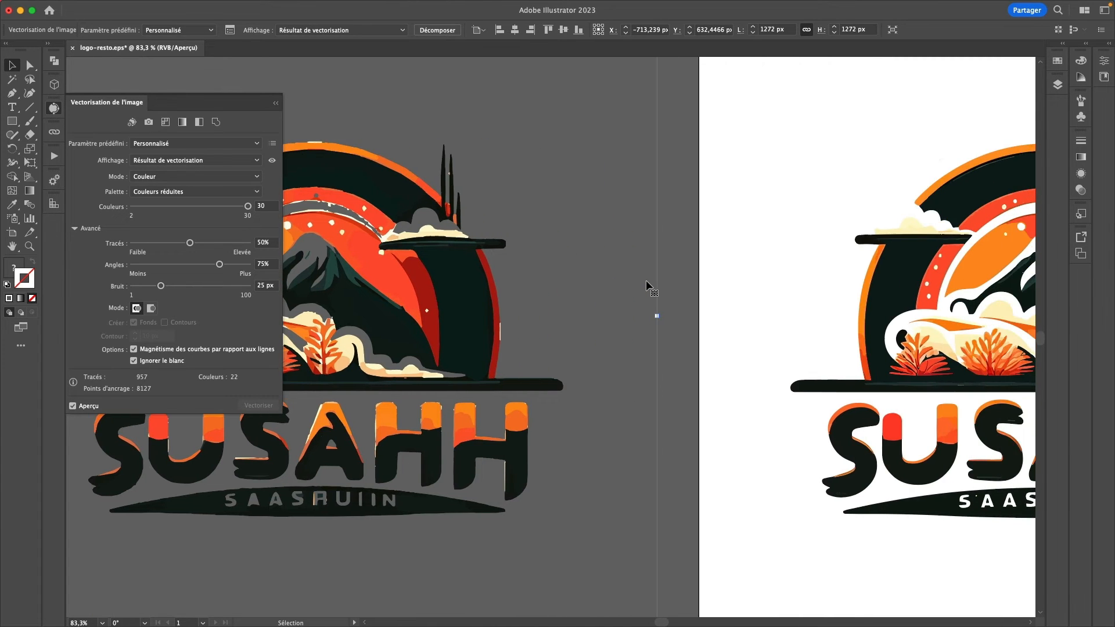
{"action": "scroll", "coordinate": [646, 280], "scroll_direction": "left", "scroll_amount": 6}
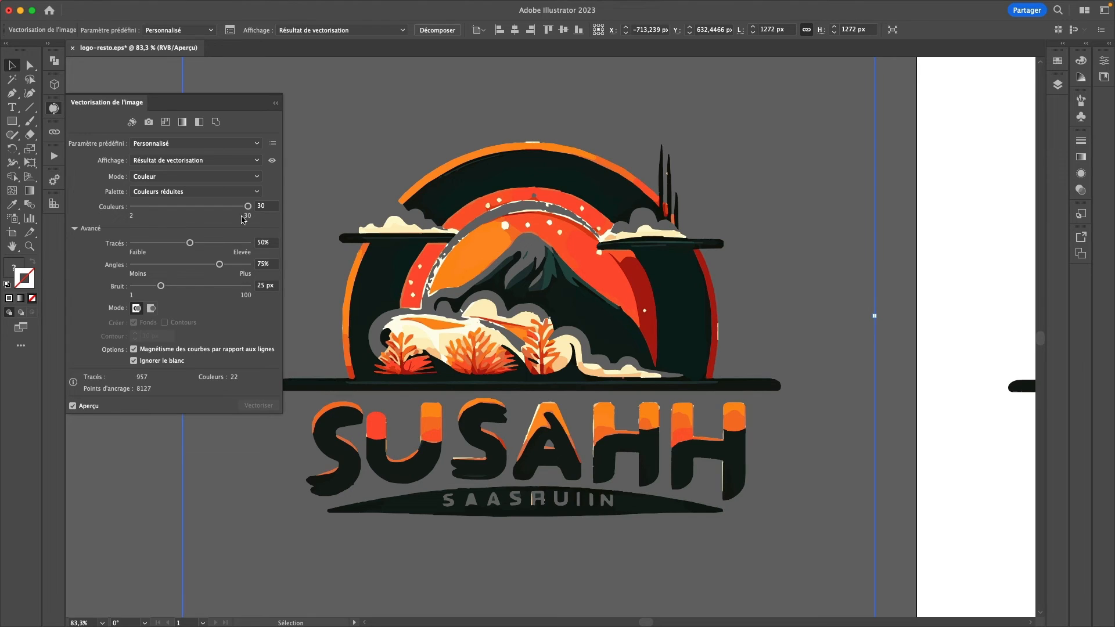
{"action": "left_click_drag", "start_coordinate": [248, 207], "coordinate": [166, 211]}
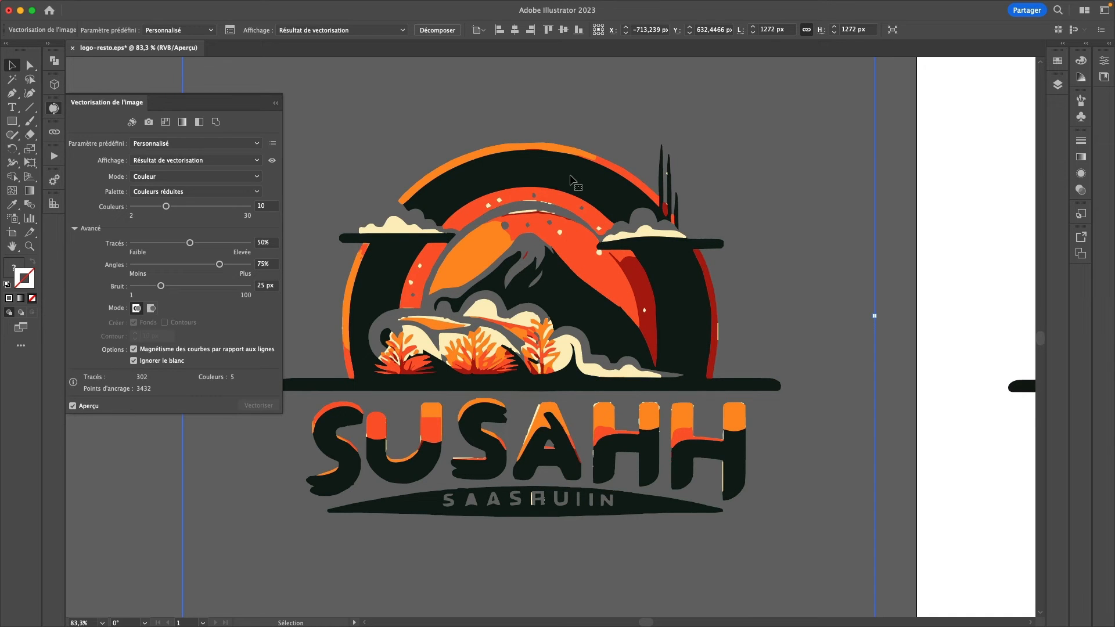
Try the trace's paths at 100% and noise at 1 px, and settle on 60% paths and 28 px noise
{"action": "left_click_drag", "start_coordinate": [190, 242], "coordinate": [302, 250]}
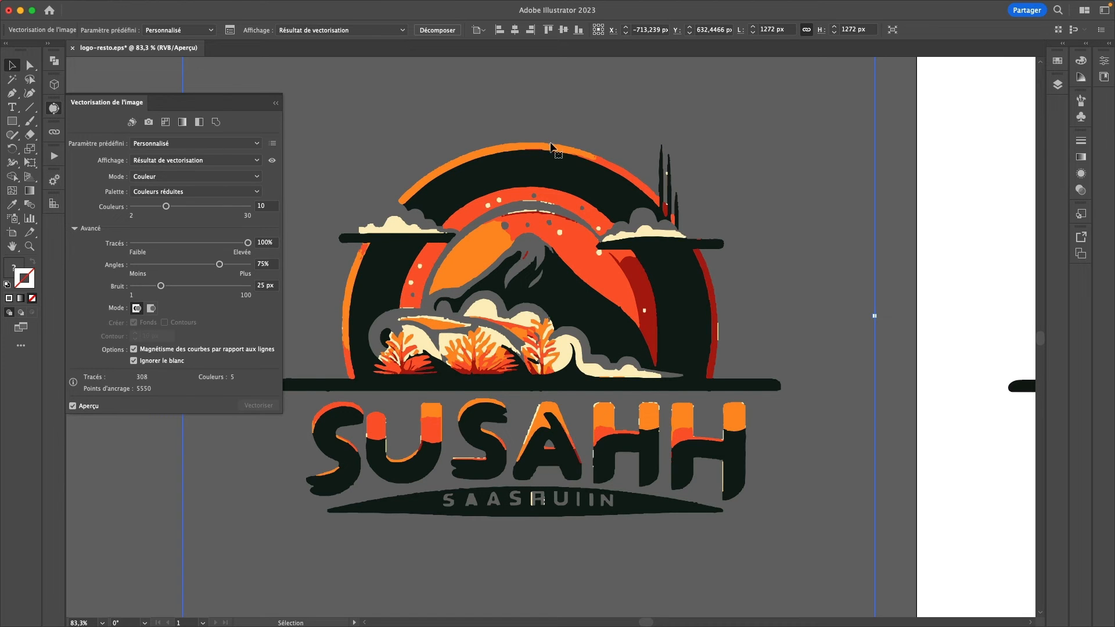
{"action": "left_click_drag", "start_coordinate": [248, 243], "coordinate": [201, 249]}
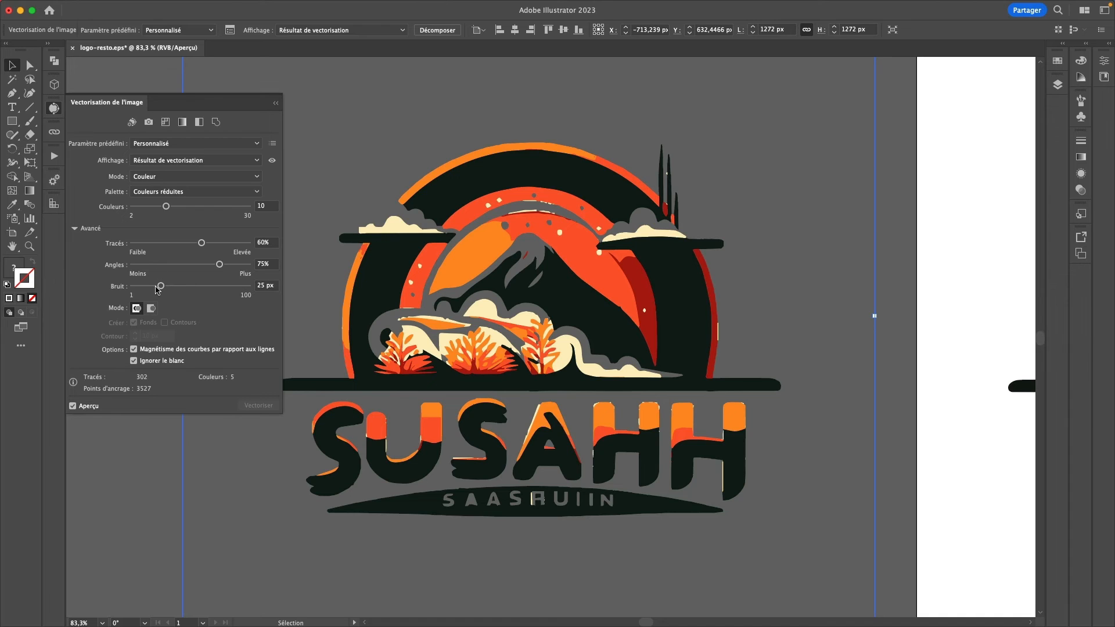
{"action": "left_click_drag", "start_coordinate": [161, 286], "coordinate": [107, 296]}
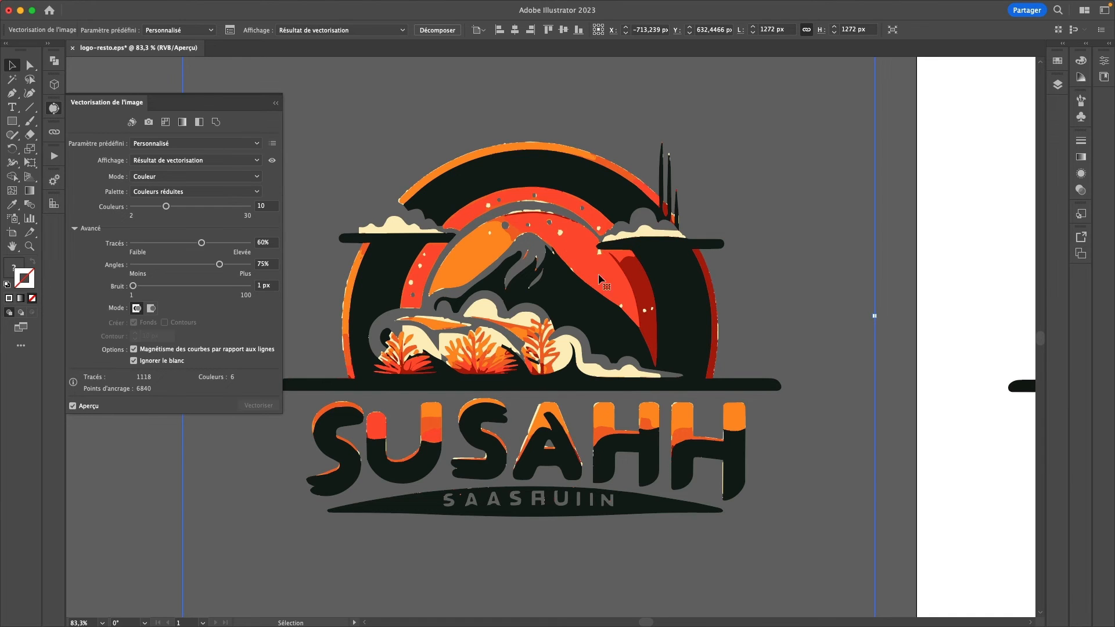
{"action": "mouse_move", "coordinate": [133, 286]}
{"action": "left_mouse_down"}
{"action": "mouse_move", "coordinate": [175, 291]}
{"action": "mouse_move", "coordinate": [165, 291]}
{"action": "left_mouse_up"}
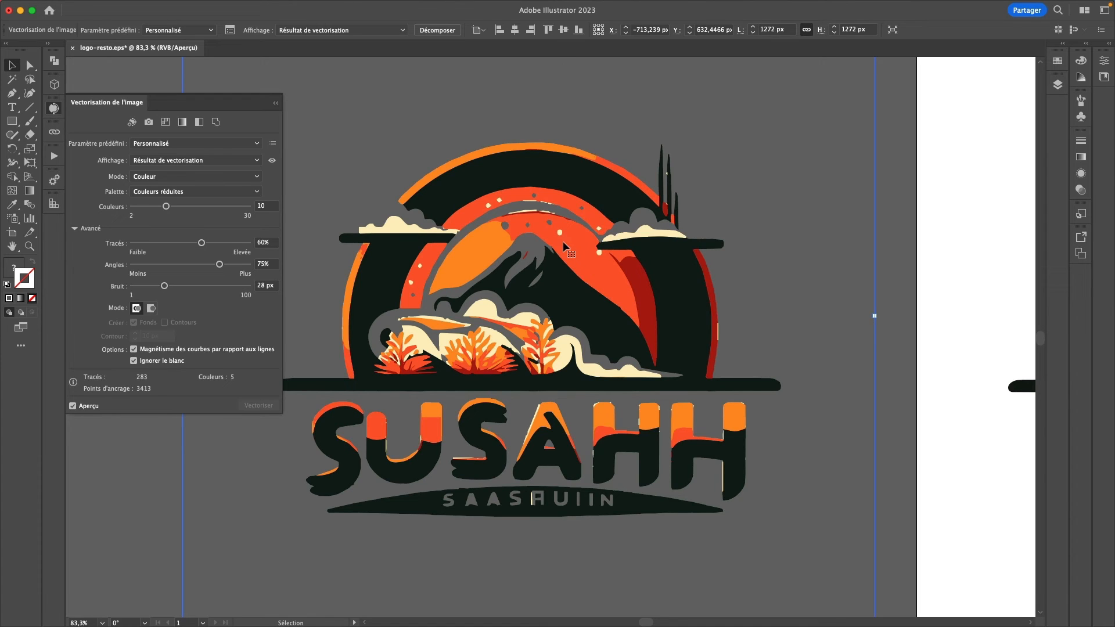
Expand the image trace into editable paths and move the cleaned Vectorizer.AI logo off the artboard to just above it
{"action": "left_click", "coordinate": [438, 29]}
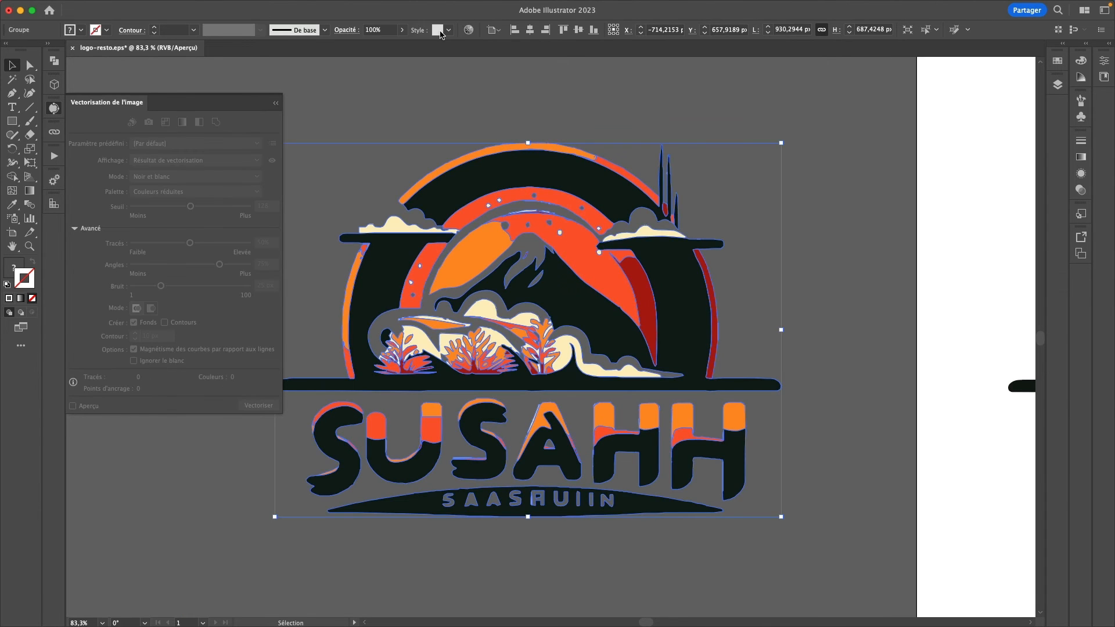
{"action": "key", "text": "super+minus"}
{"action": "key", "text": "super+minus"}
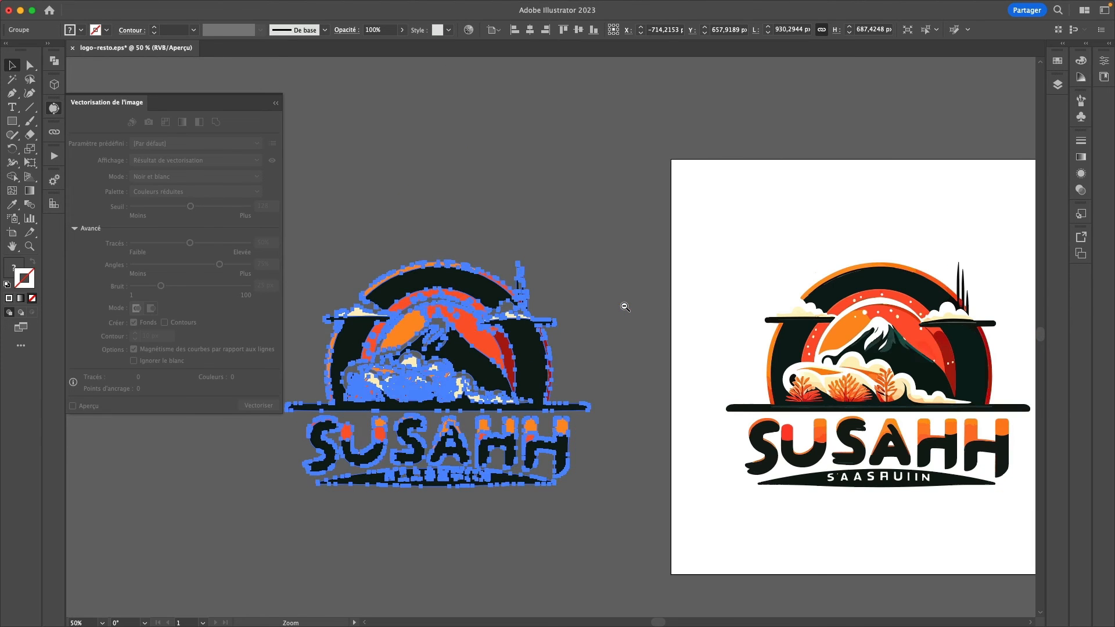
{"action": "left_click_drag", "start_coordinate": [883, 347], "coordinate": [477, 109]}
{"action": "left_click", "coordinate": [662, 295]}
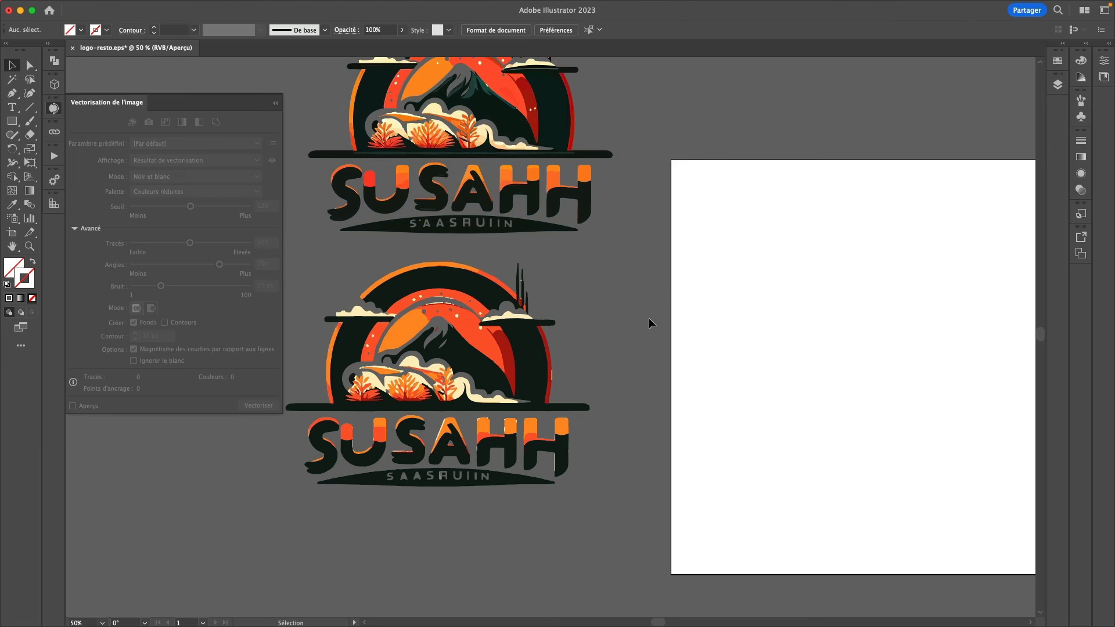
{"action": "scroll", "coordinate": [648, 319], "scroll_direction": "left", "scroll_amount": 2}
{"action": "scroll", "coordinate": [646, 315], "scroll_direction": "up", "scroll_amount": 3}
{"action": "scroll", "coordinate": [645, 316], "scroll_direction": "left", "scroll_amount": 1}
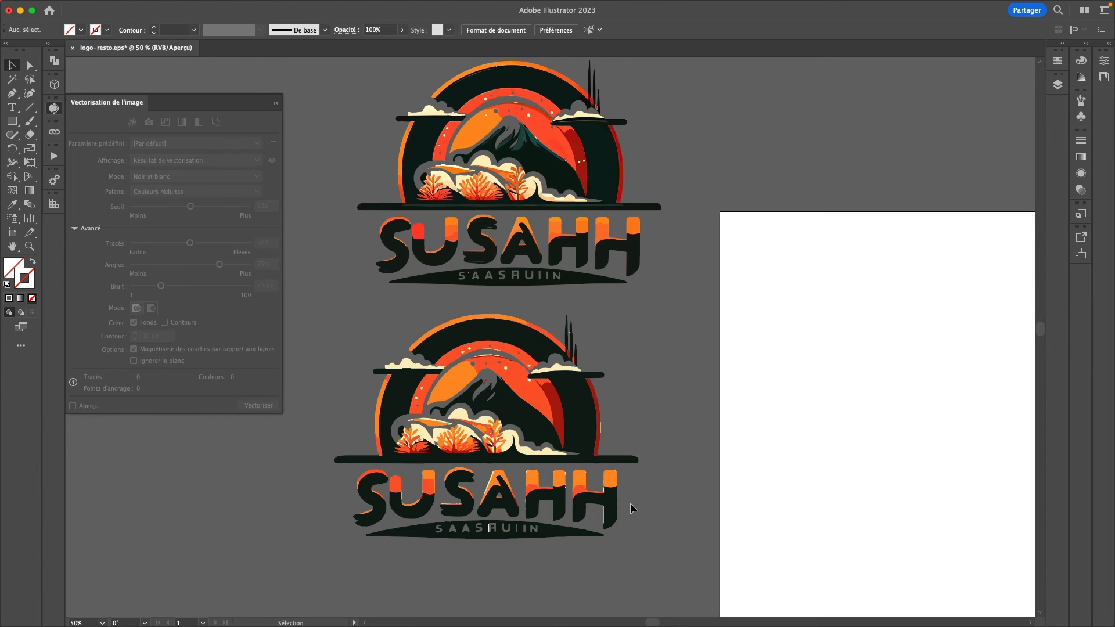
Check the original anchor point counts of the upper and lower logos in the detailed Simplify options
{"action": "left_click", "coordinate": [569, 418]}
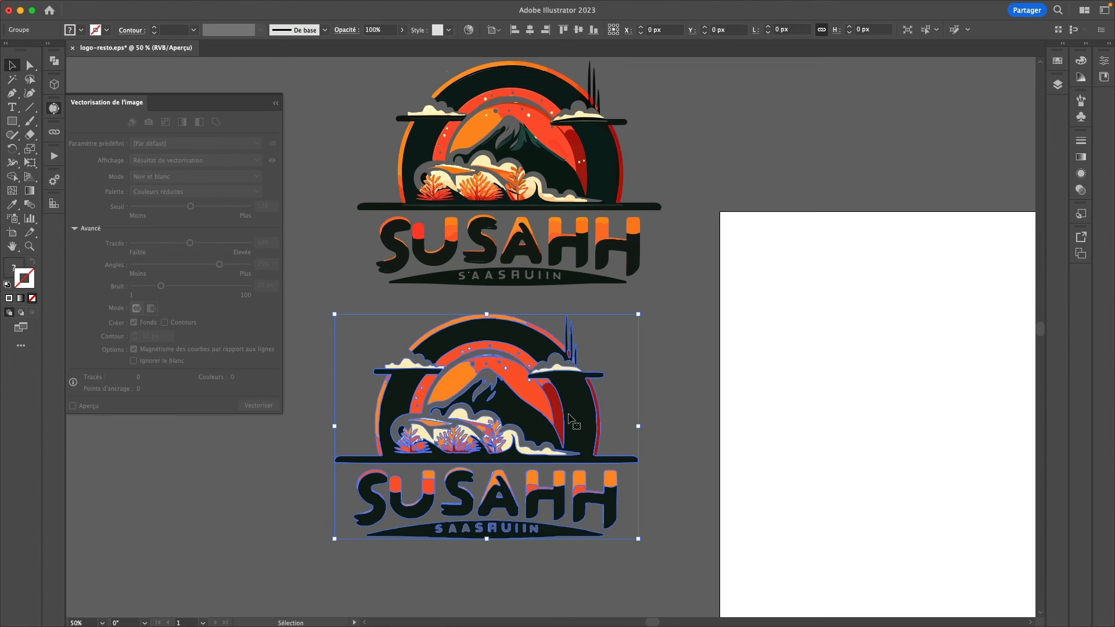
{"action": "left_click_drag", "start_coordinate": [571, 420], "coordinate": [593, 166]}
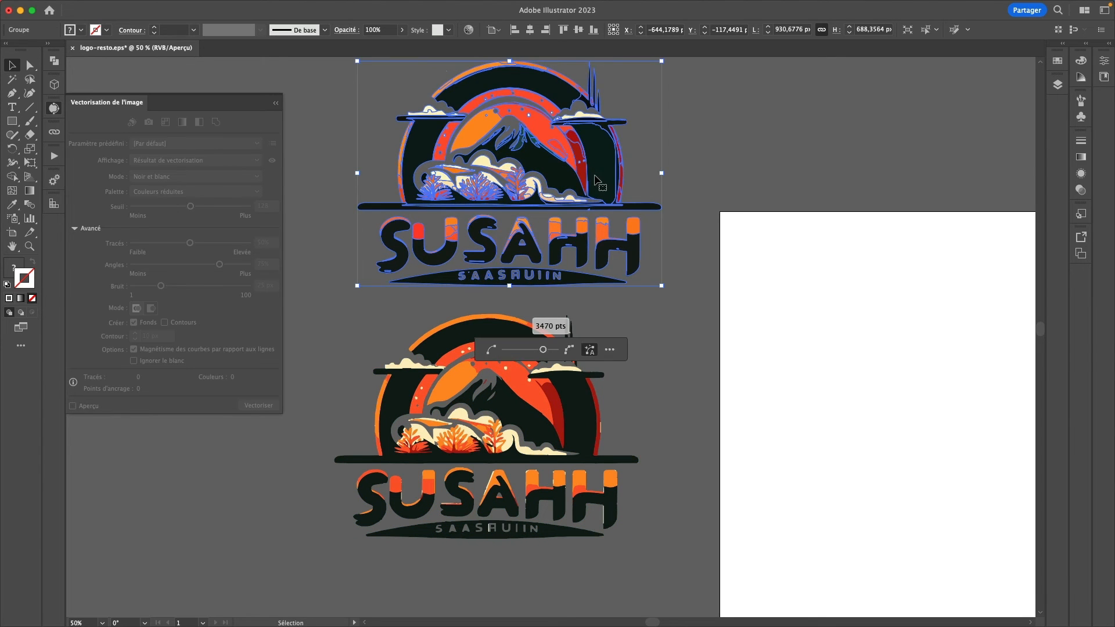
{"action": "left_click", "coordinate": [607, 351]}
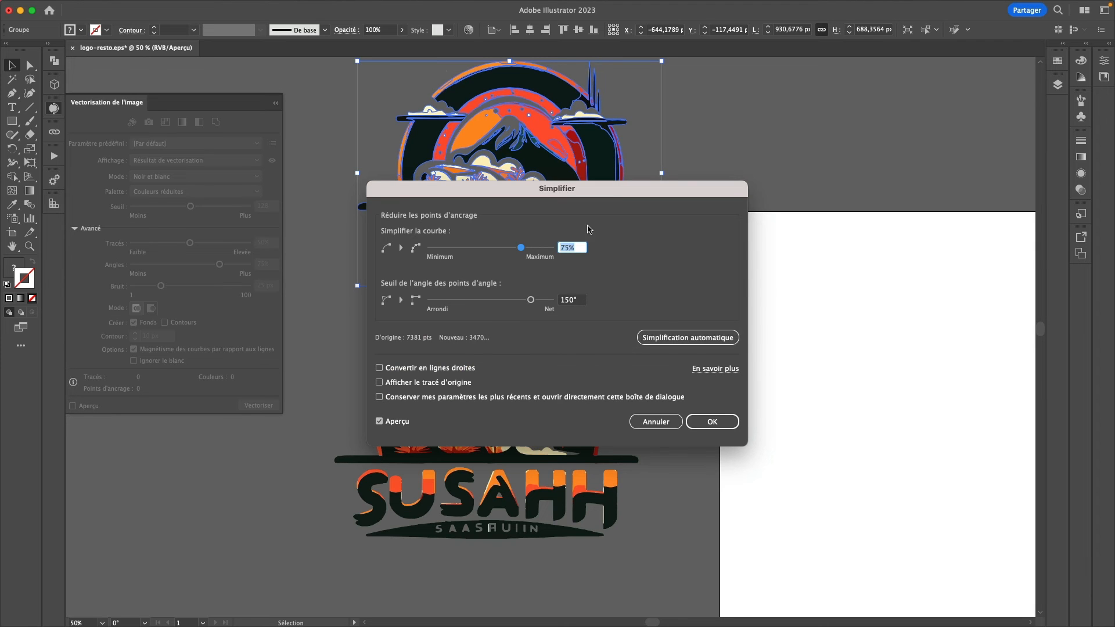
{"action": "left_click", "coordinate": [656, 427]}
{"action": "left_click", "coordinate": [494, 386]}
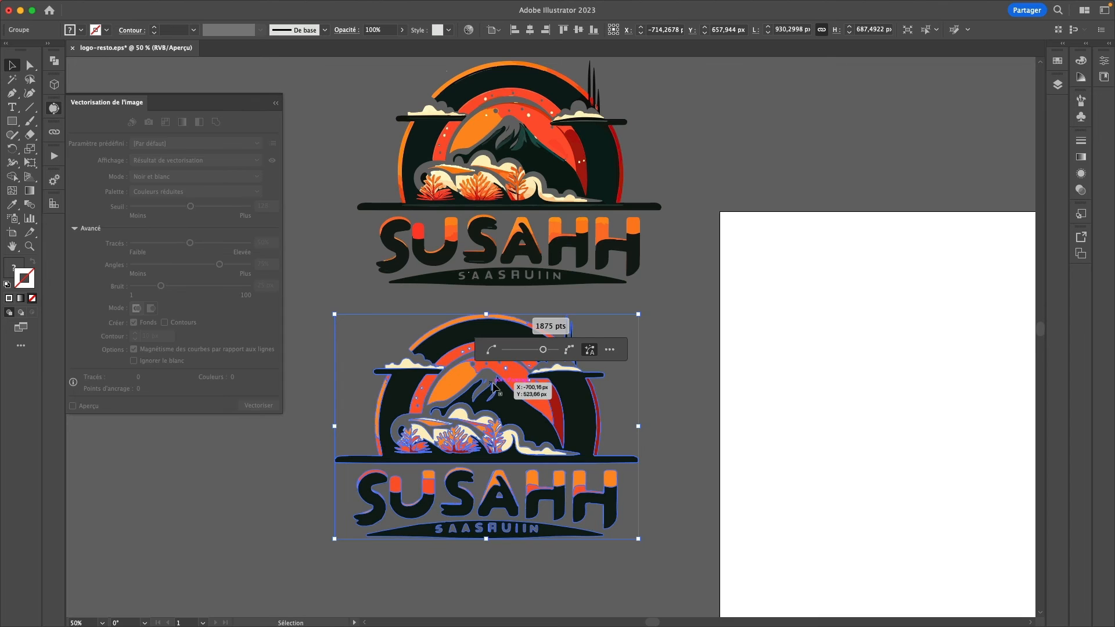
{"action": "left_click", "coordinate": [607, 351]}
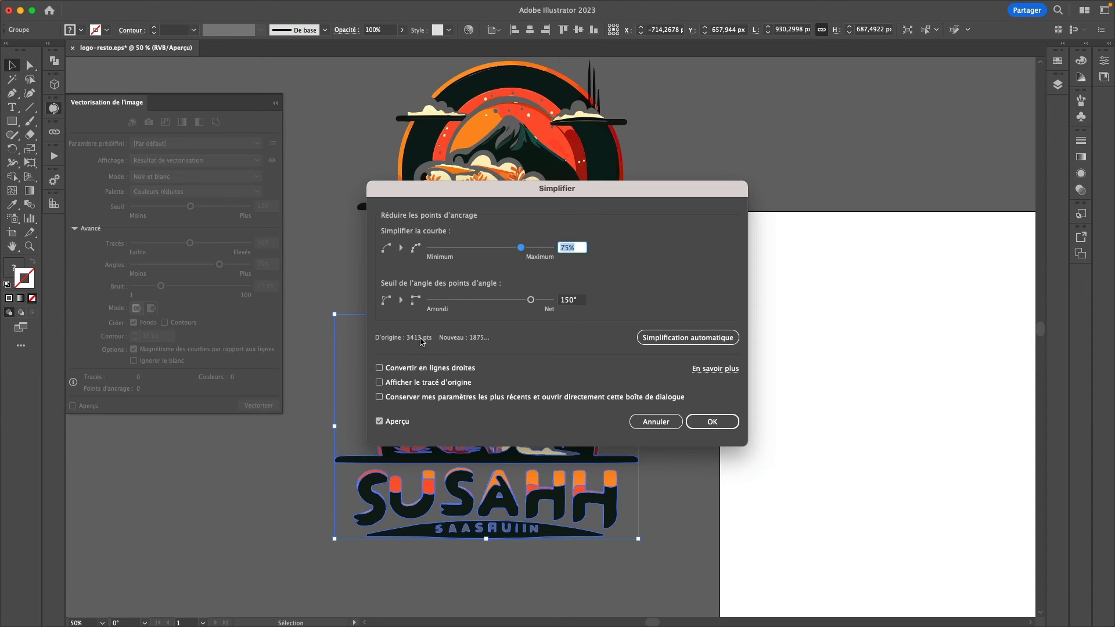
Leave the Simplify options without applying any reduction and clear the selection of the lower logo
{"action": "left_click", "coordinate": [672, 427]}
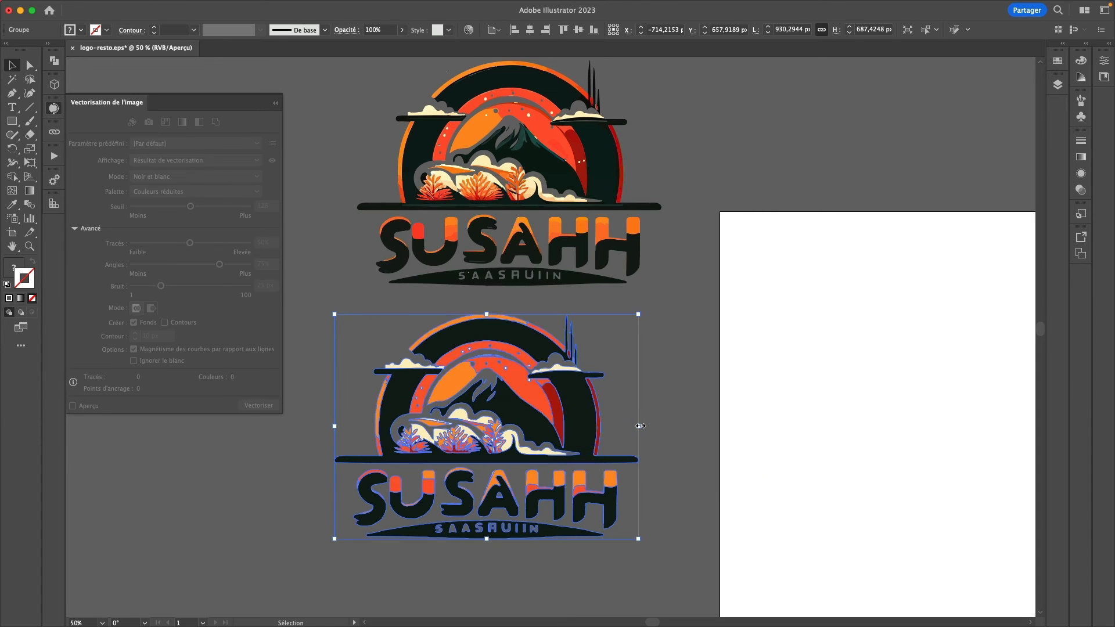
{"action": "left_click", "coordinate": [673, 428]}
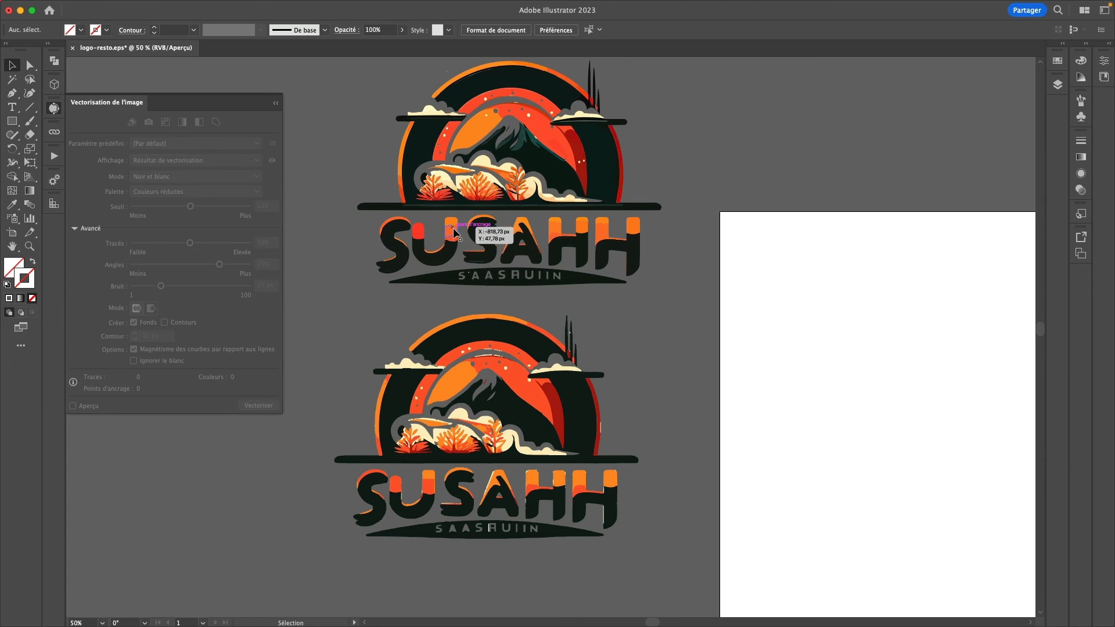
{"action": "left_click", "coordinate": [526, 473]}
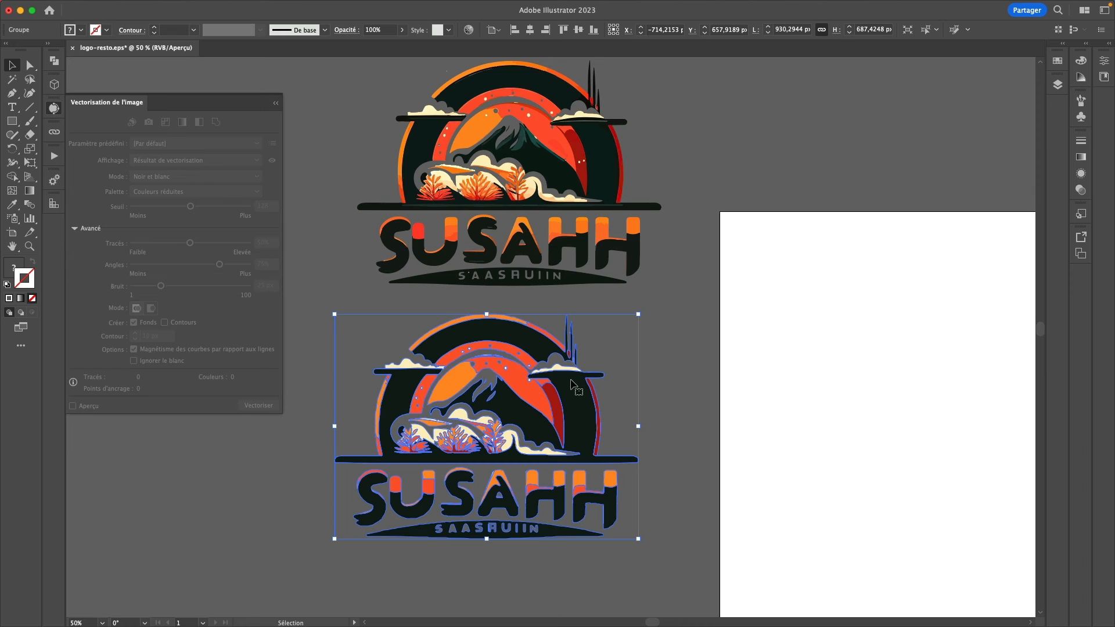
{"action": "left_click", "coordinate": [640, 385]}
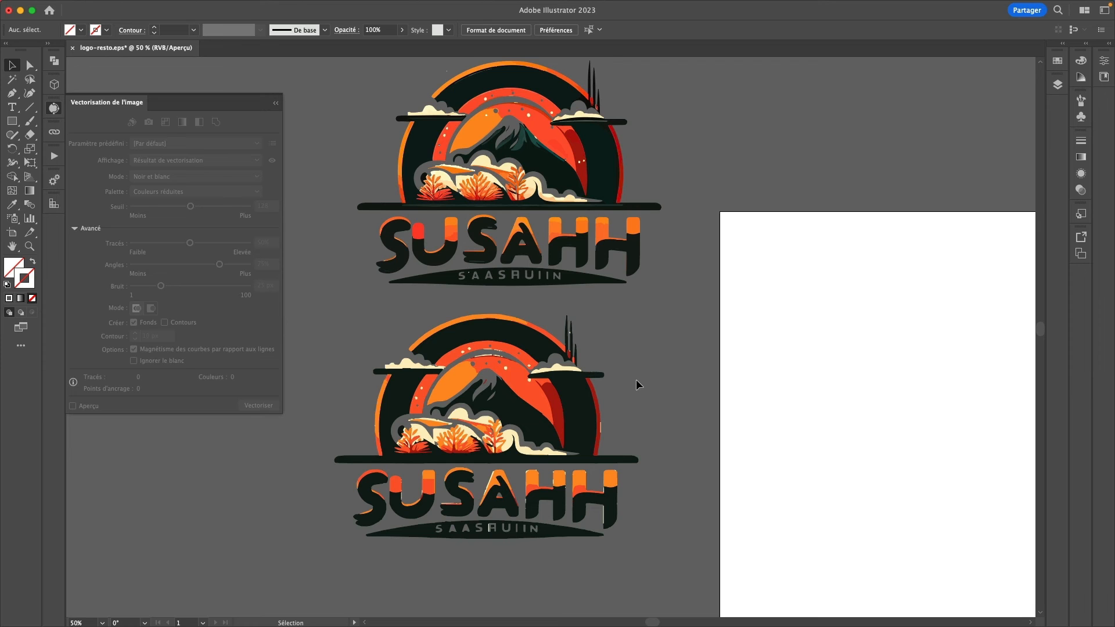
Move the upper logo onto the artboard and place the lower logo beside it, level with it on the grey canvas
{"action": "left_click_drag", "start_coordinate": [582, 139], "coordinate": [966, 342]}
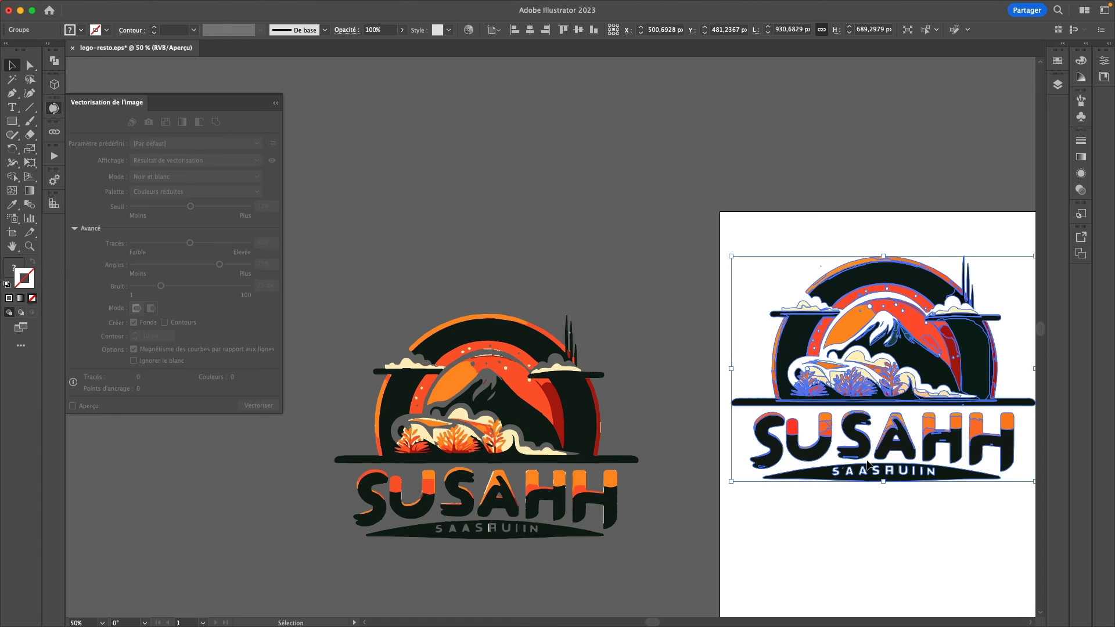
{"action": "left_click", "coordinate": [490, 340]}
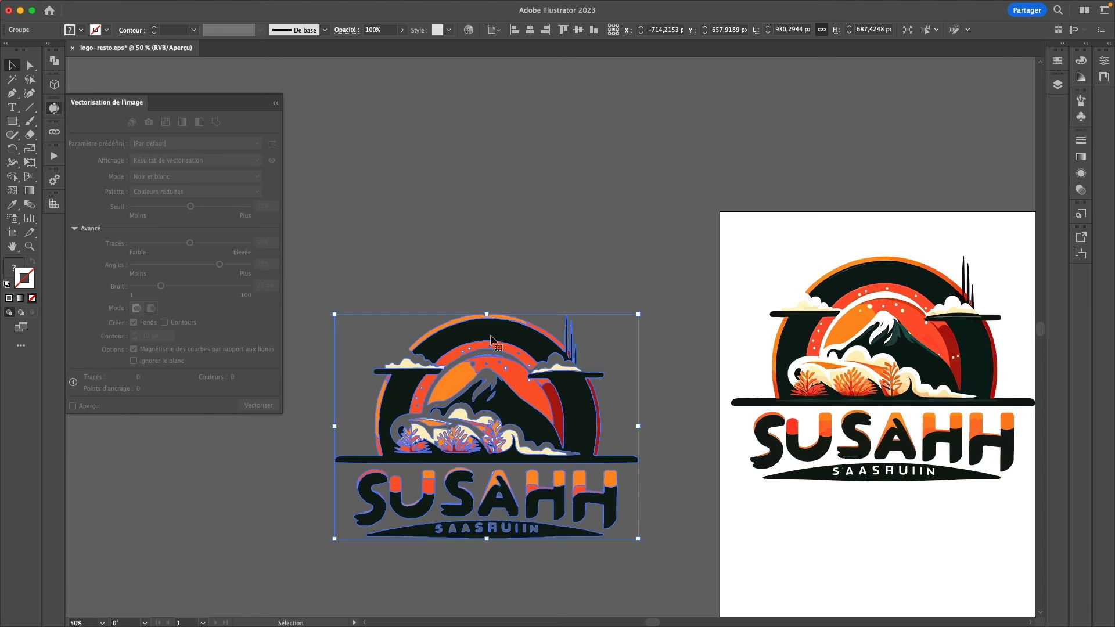
{"action": "left_click_drag", "start_coordinate": [491, 340], "coordinate": [542, 278]}
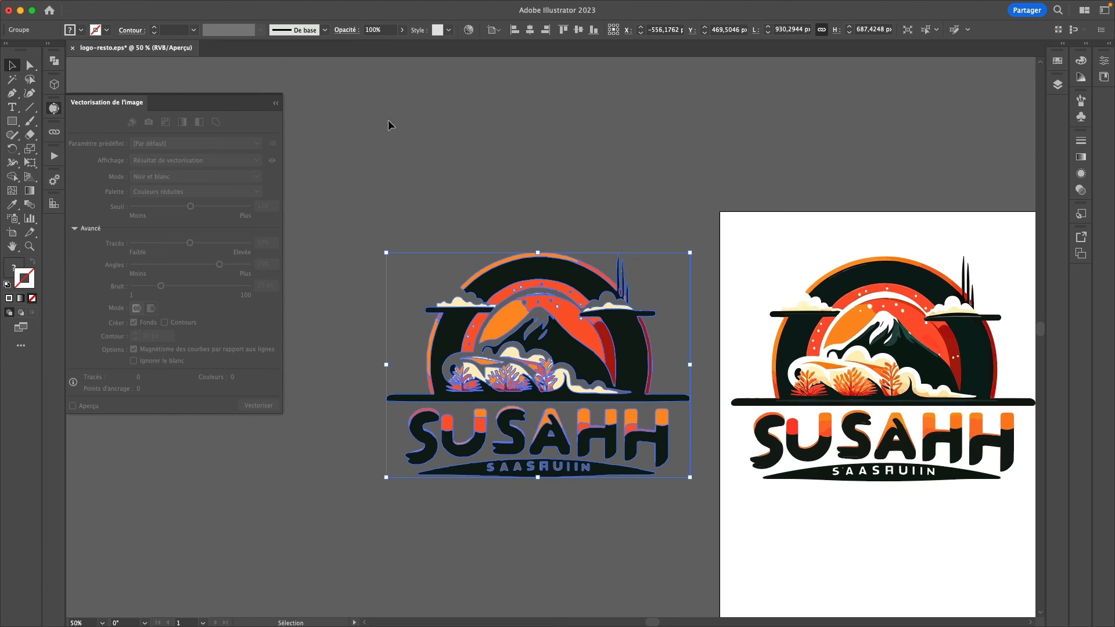
{"action": "left_click", "coordinate": [433, 135]}
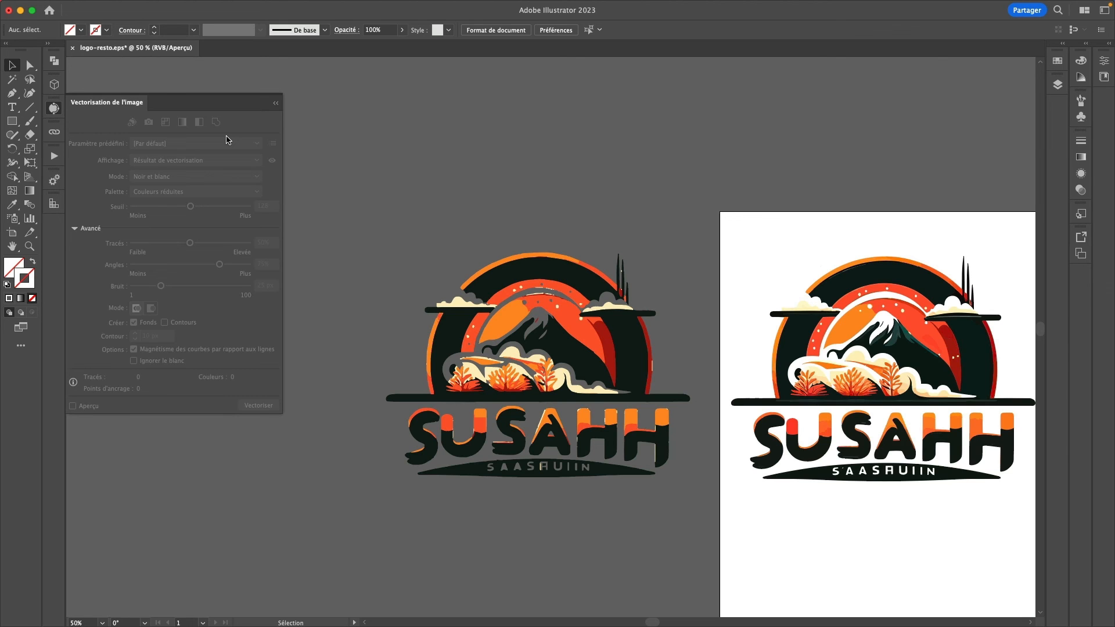
{"action": "left_click_drag", "start_coordinate": [561, 273], "coordinate": [539, 274]}
{"action": "left_click", "coordinate": [645, 232]}
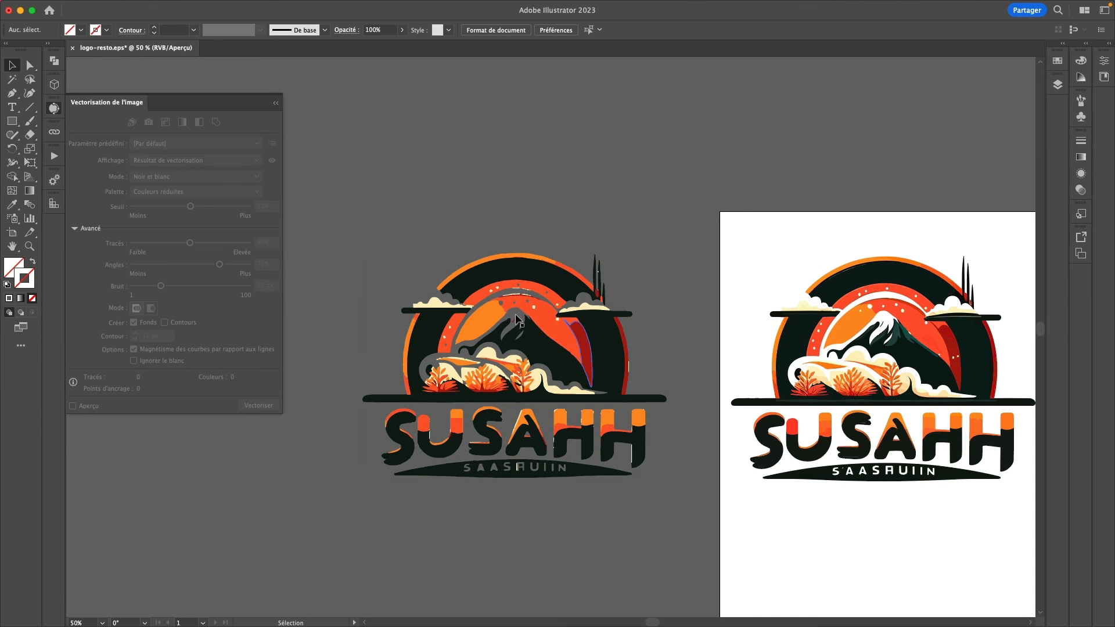